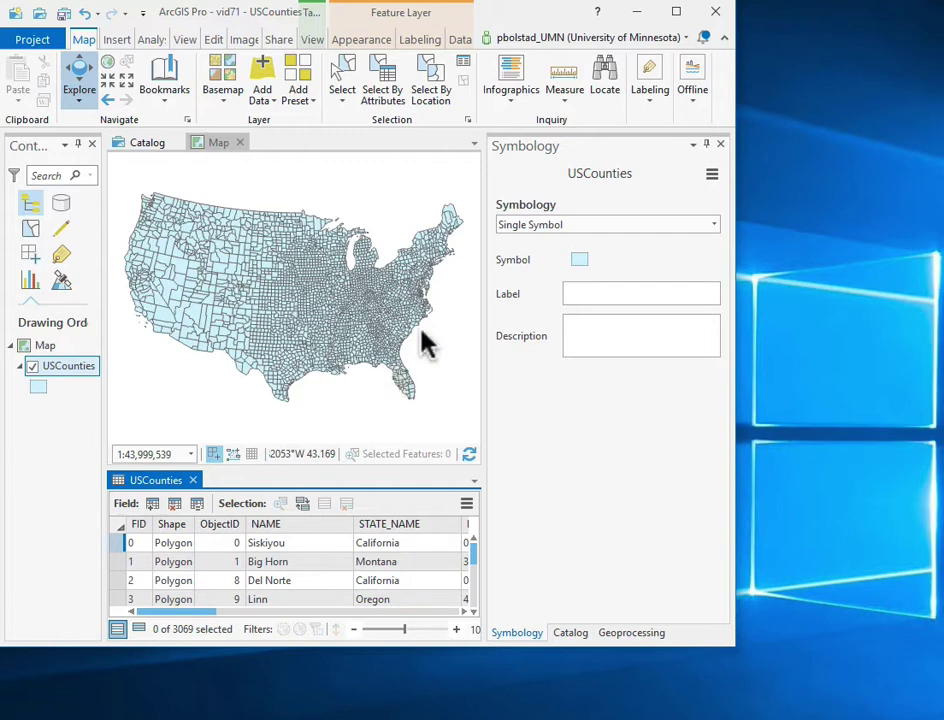
# - Switch USCounties to Graduated Colors on POP00_SQMI using Quantile classification
pyautogui.click(715, 225)
pyautogui.click(605, 376)
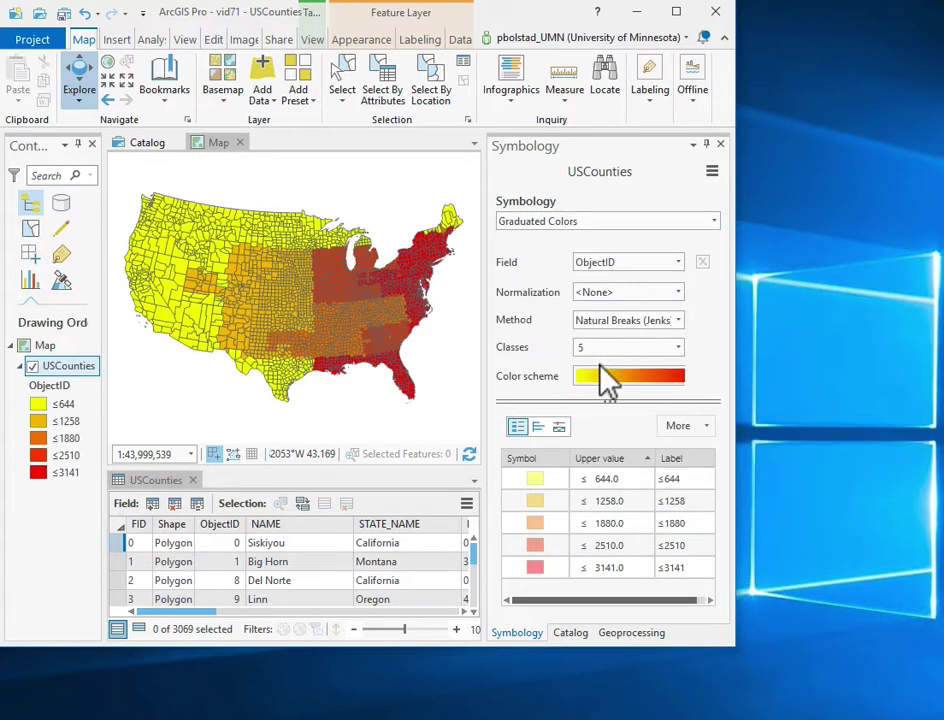
pyautogui.click(678, 262)
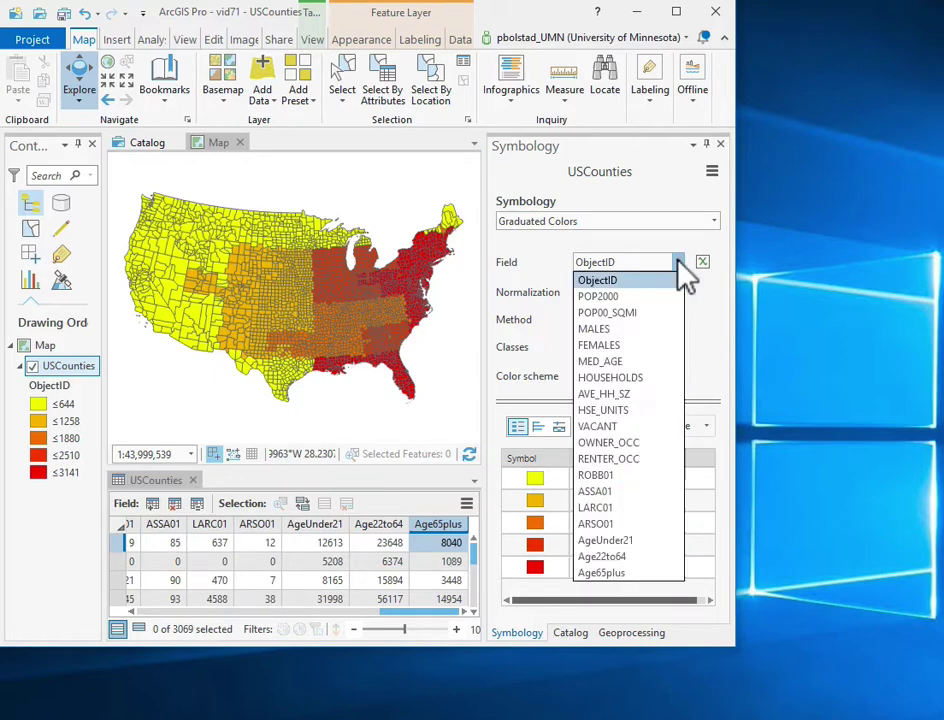
pyautogui.click(628, 313)
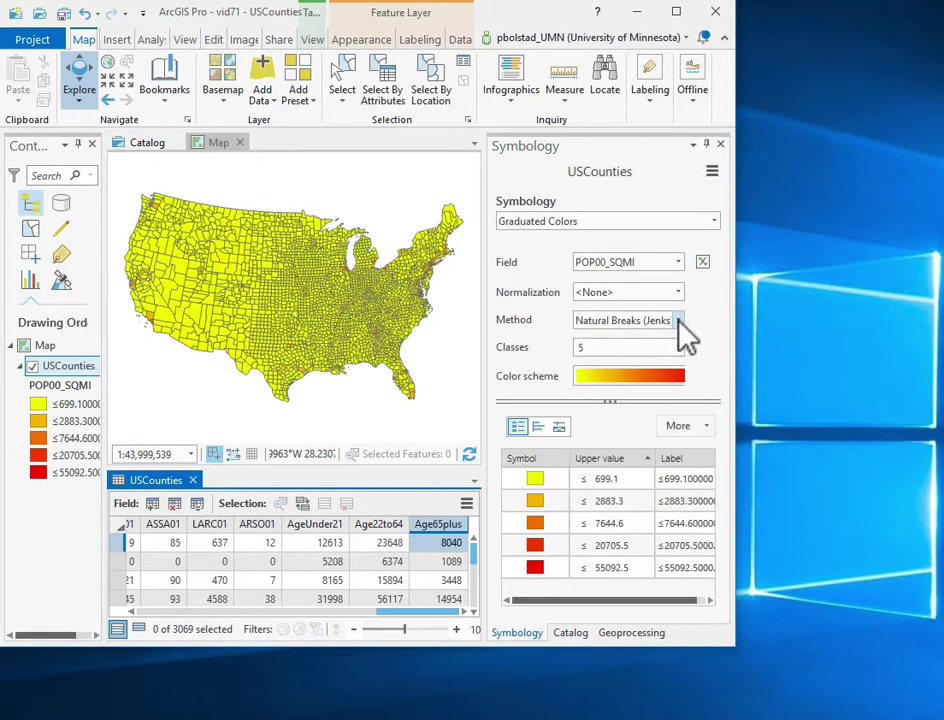
pyautogui.click(677, 320)
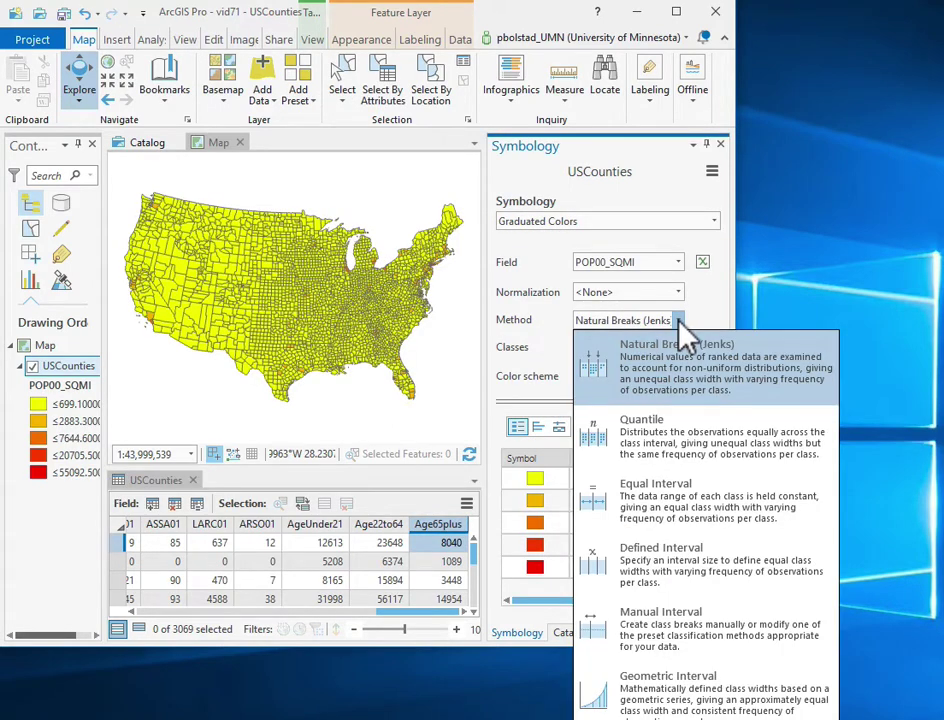
pyautogui.click(676, 440)
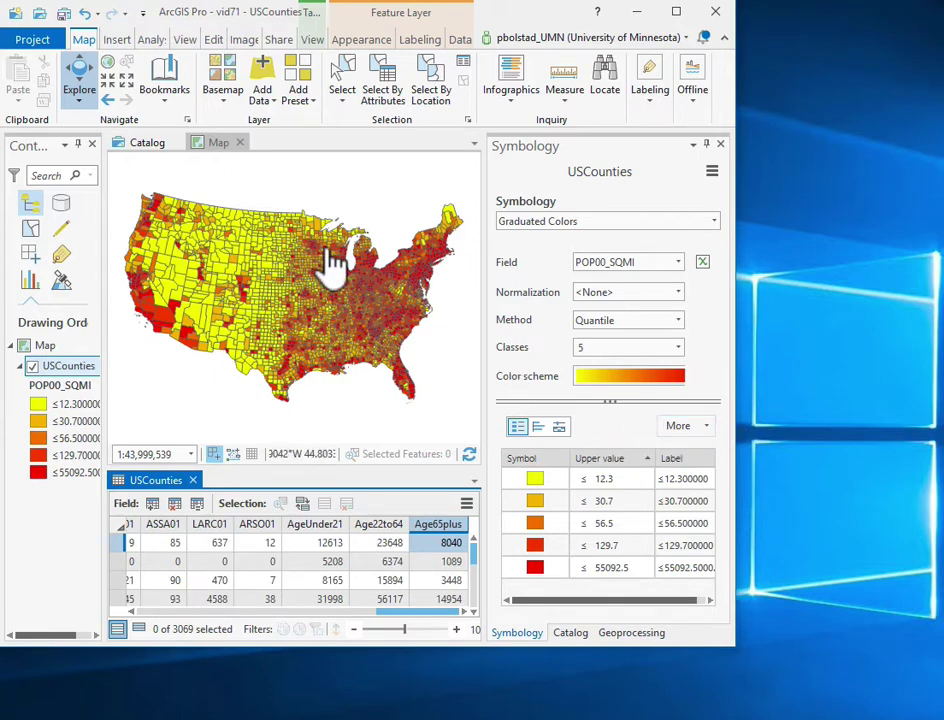
# - Set all class symbols' outline color to No color, apply it, and narrow the Contents pane
pyautogui.click(700, 430)
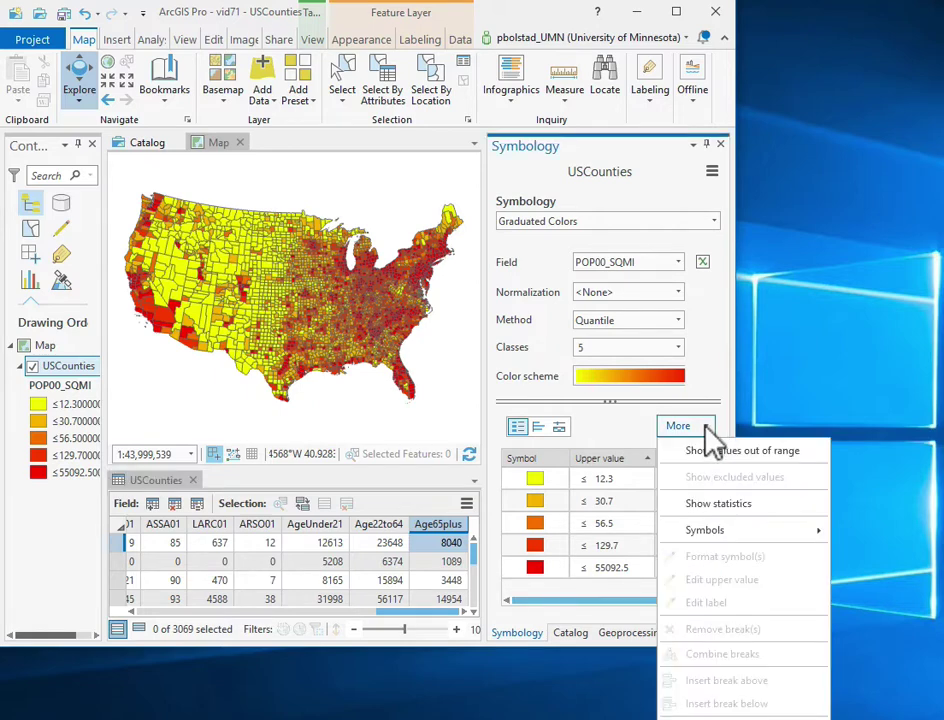
pyautogui.moveTo(755, 532)
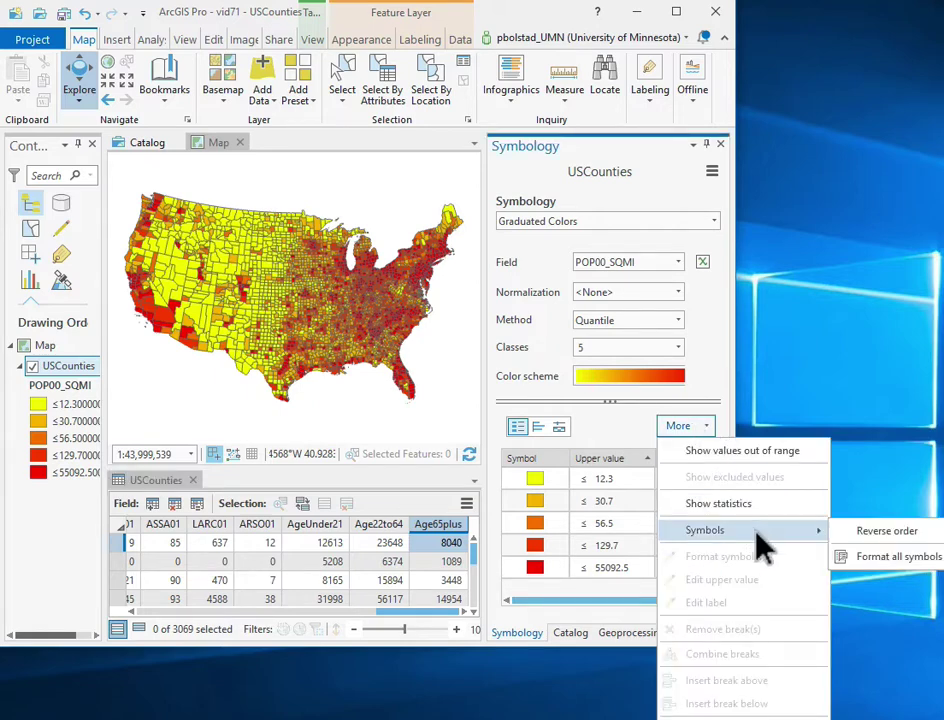
pyautogui.click(876, 559)
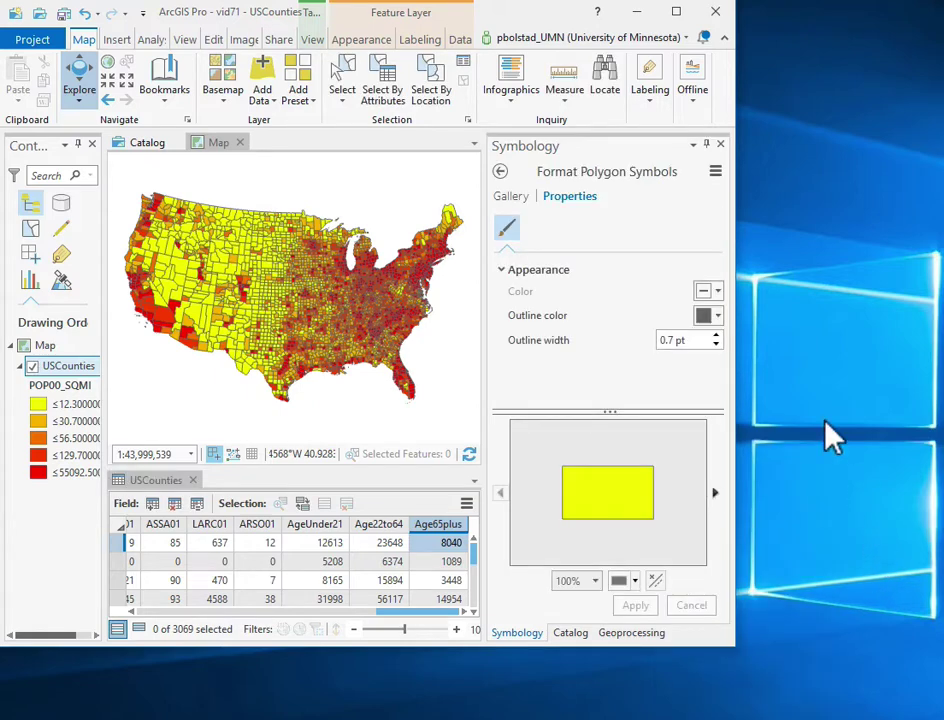
pyautogui.click(716, 315)
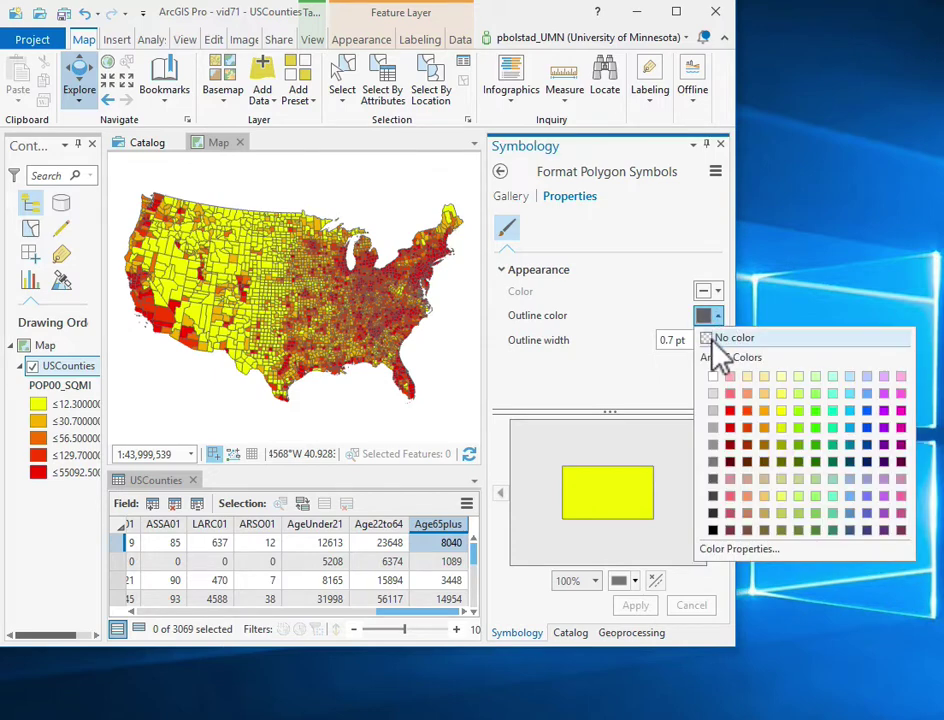
pyautogui.click(713, 335)
pyautogui.click(642, 607)
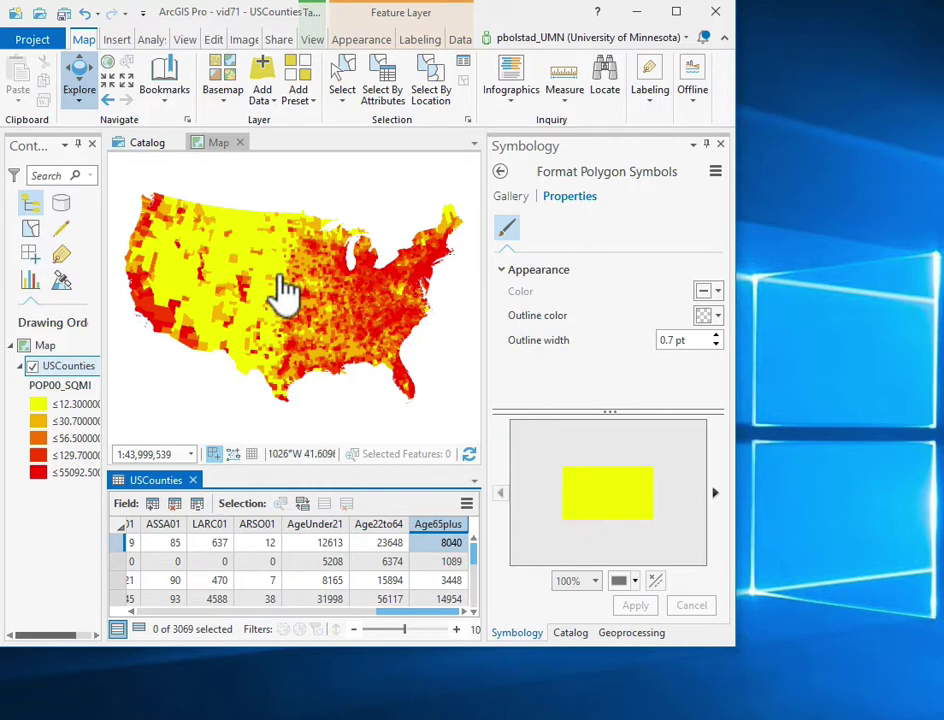
pyautogui.moveTo(103, 392); pyautogui.dragTo(139, 396)
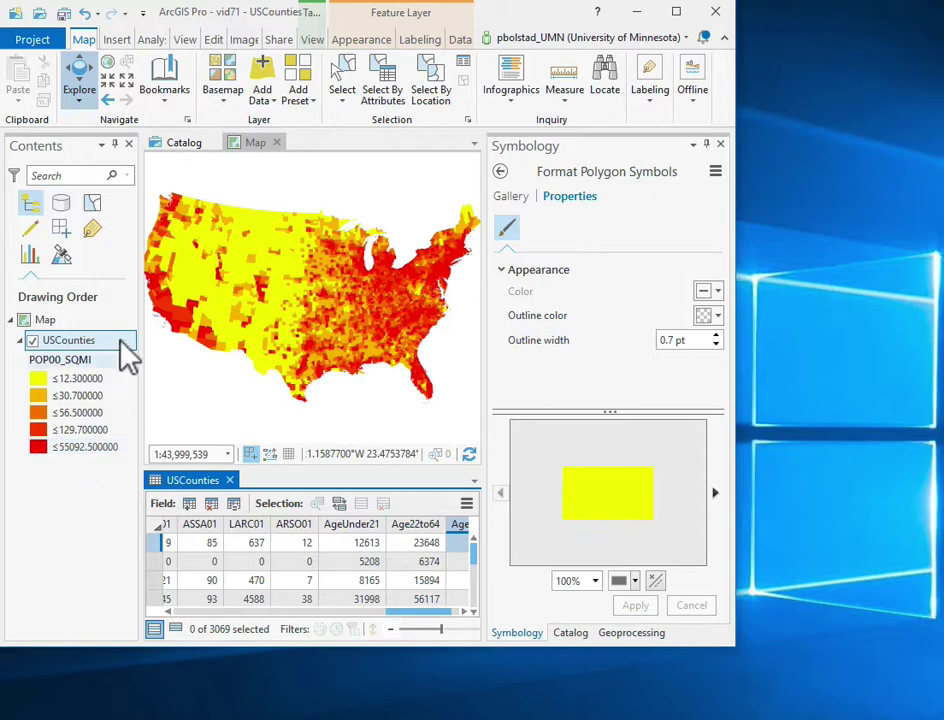
pyautogui.moveTo(139, 320); pyautogui.dragTo(127, 320)
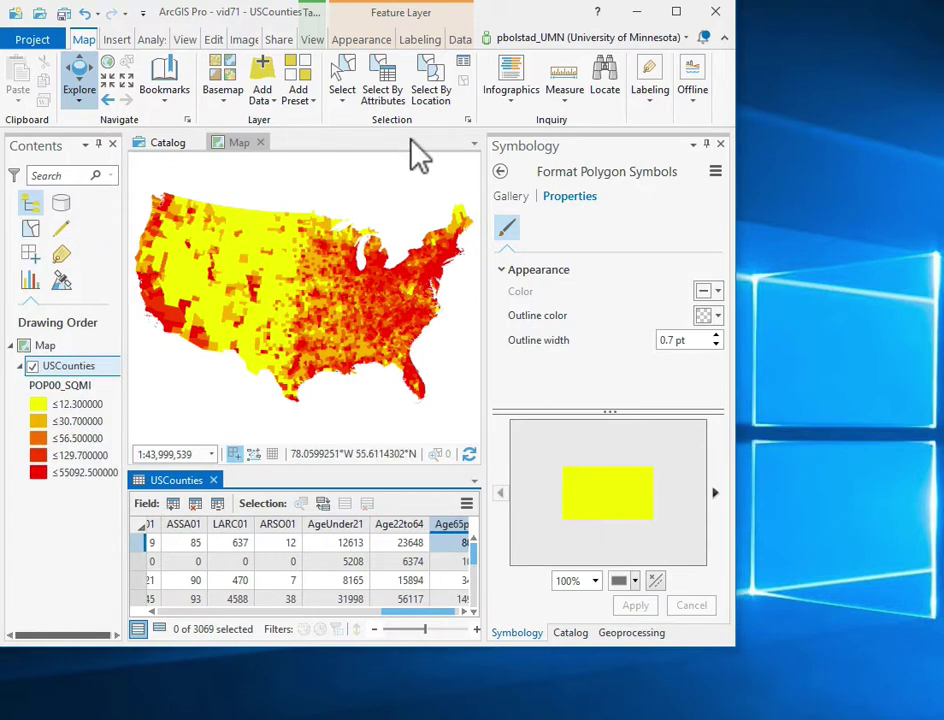
# - Open Select By Attributes, widen its pane, and start a new query clause
pyautogui.click(383, 93)
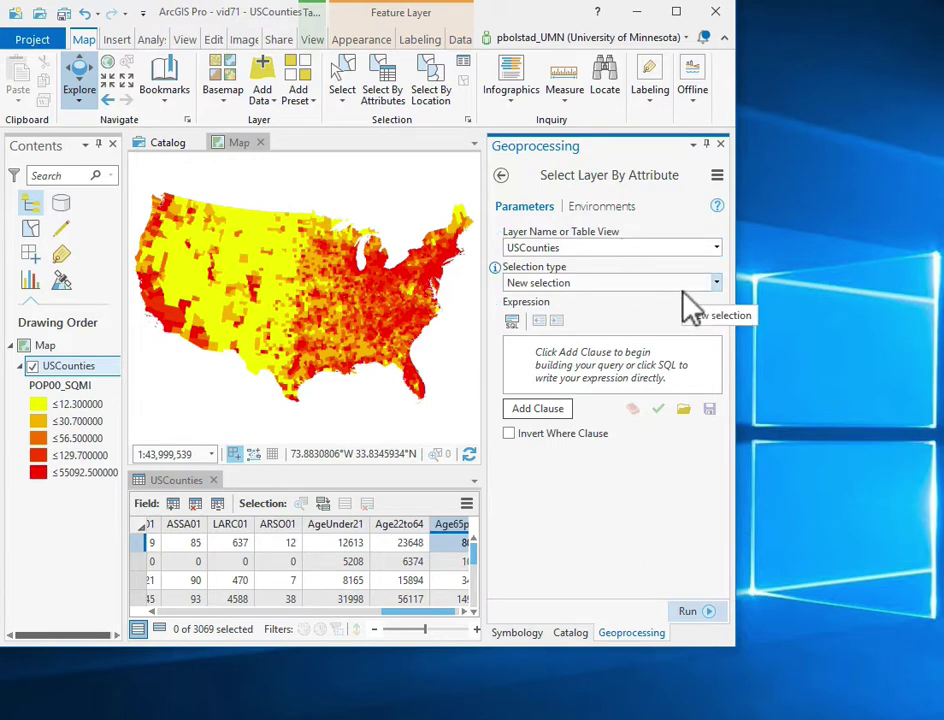
pyautogui.moveTo(475, 402); pyautogui.dragTo(449, 404)
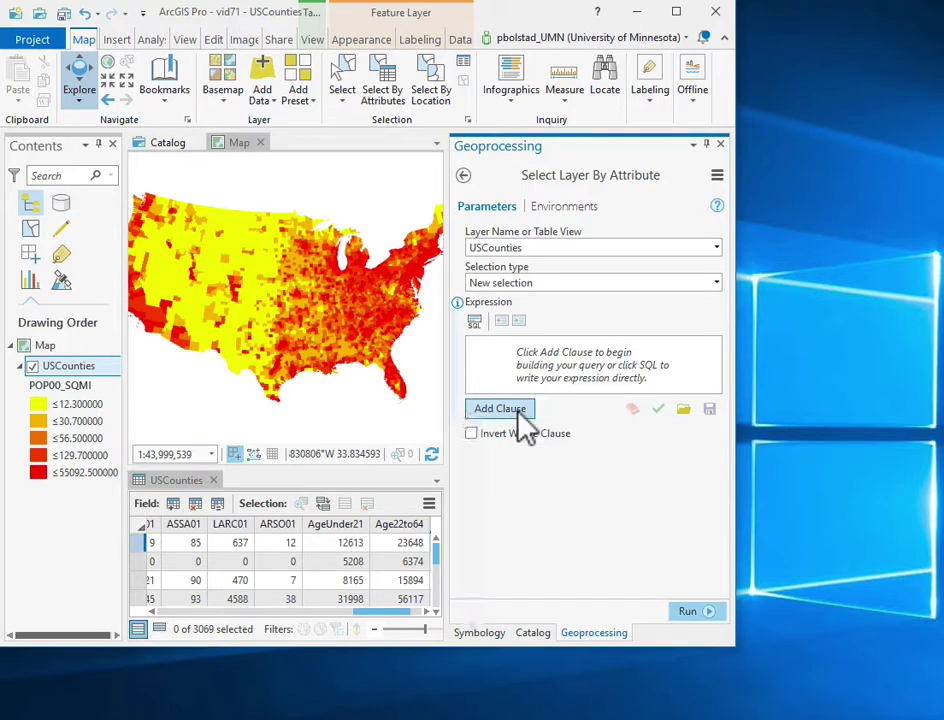
pyautogui.click(520, 424)
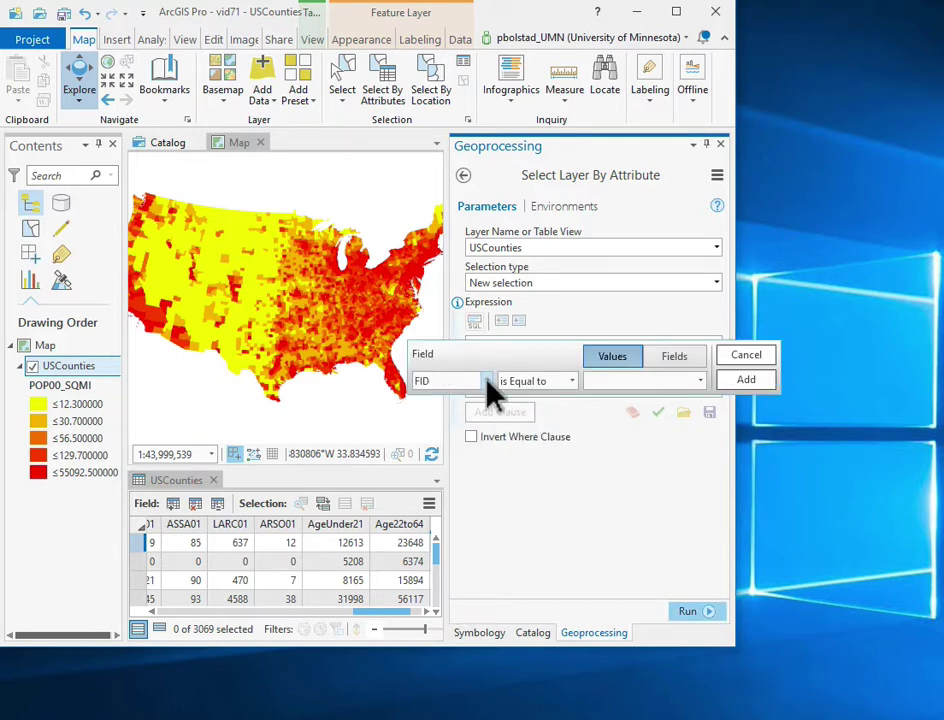
# - Build and add the clause POP00_SQMI is Less Than 10
pyautogui.click(487, 381)
pyautogui.click(474, 497)
pyautogui.click(572, 381)
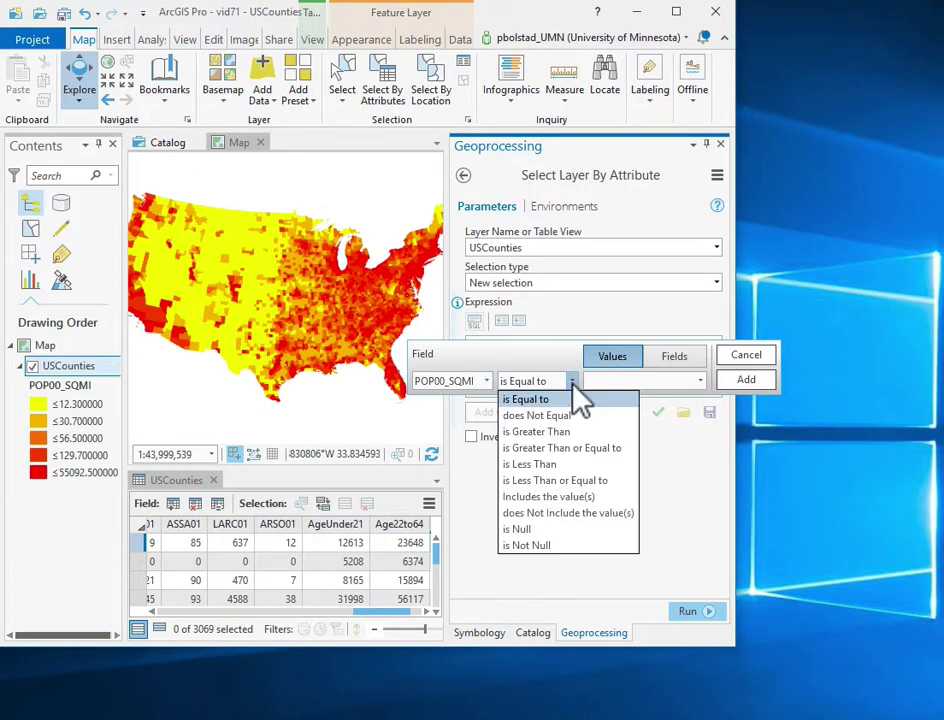
pyautogui.click(551, 470)
pyautogui.click(701, 384)
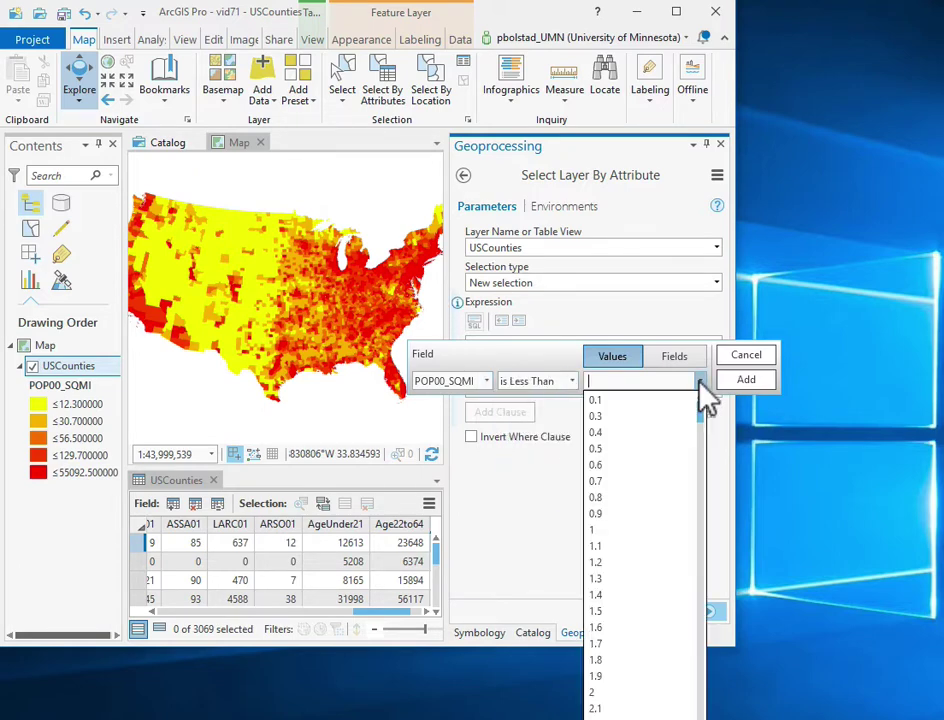
pyautogui.scroll(-5, 640, 528)
pyautogui.scroll(-20, 640, 528)
pyautogui.scroll(-5, 640, 528)
pyautogui.click(637, 528)
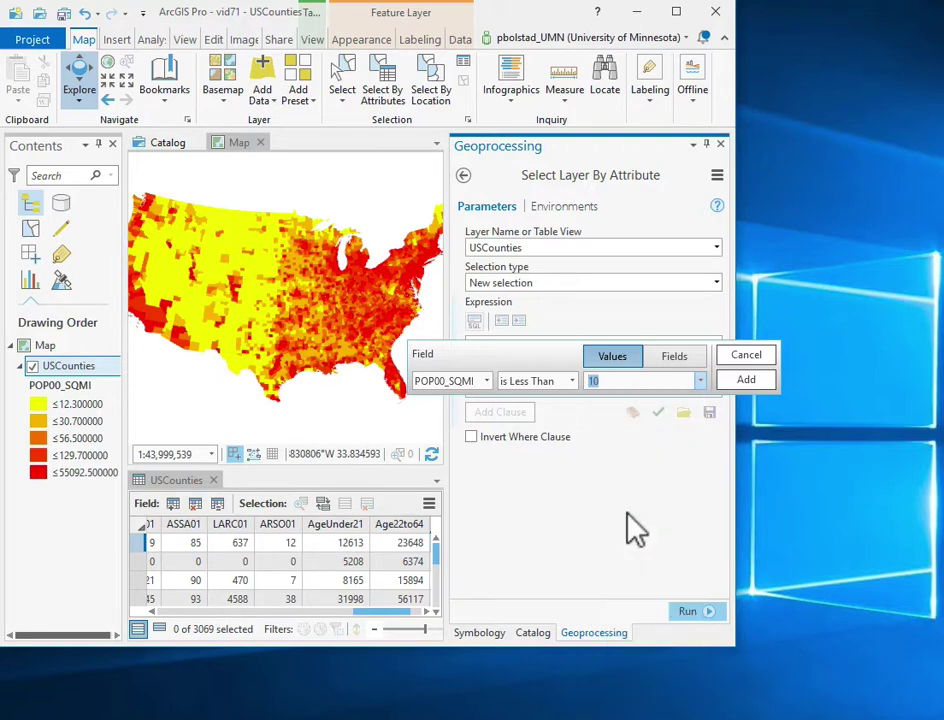
pyautogui.click(756, 386)
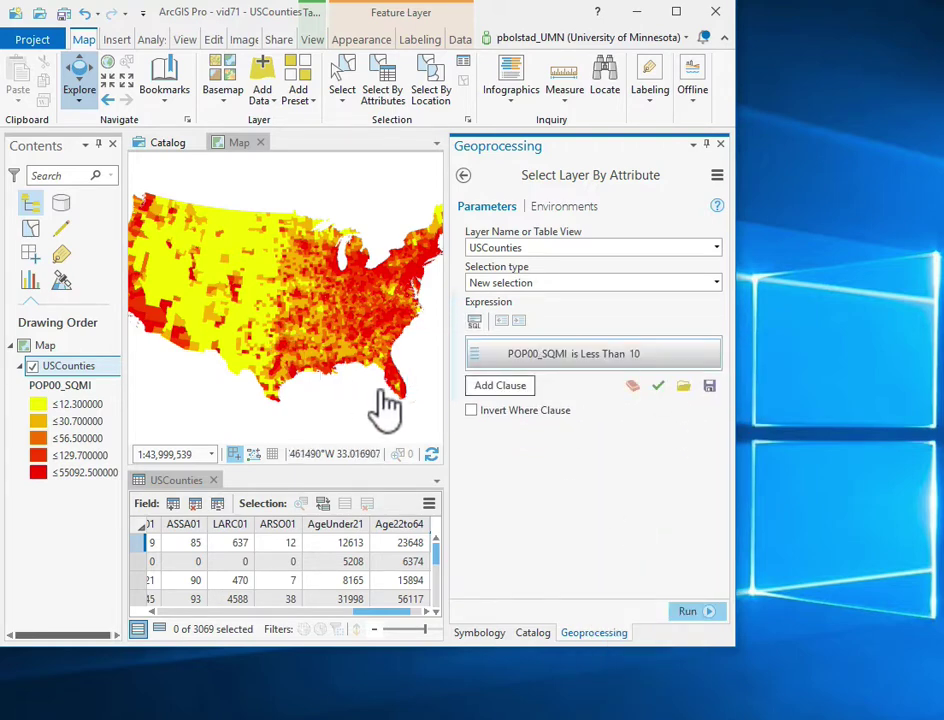
# - Run the query to select 540 of 3069 counties and resize panes to enlarge map and table
pyautogui.click(700, 610)
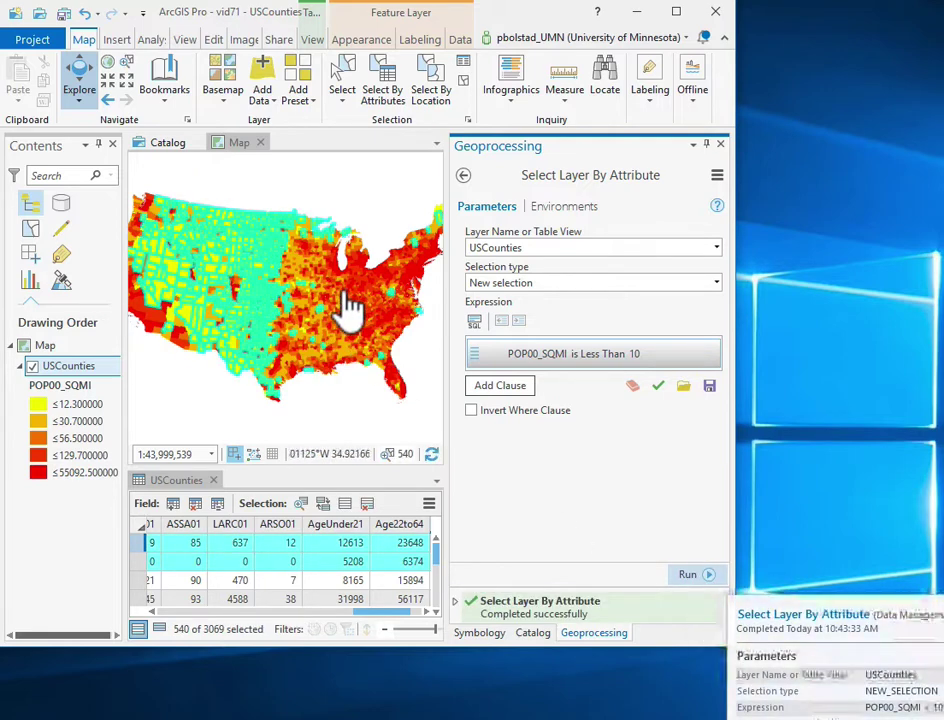
pyautogui.moveTo(122, 281); pyautogui.dragTo(87, 280)
pyautogui.moveTo(445, 279); pyautogui.dragTo(515, 279)
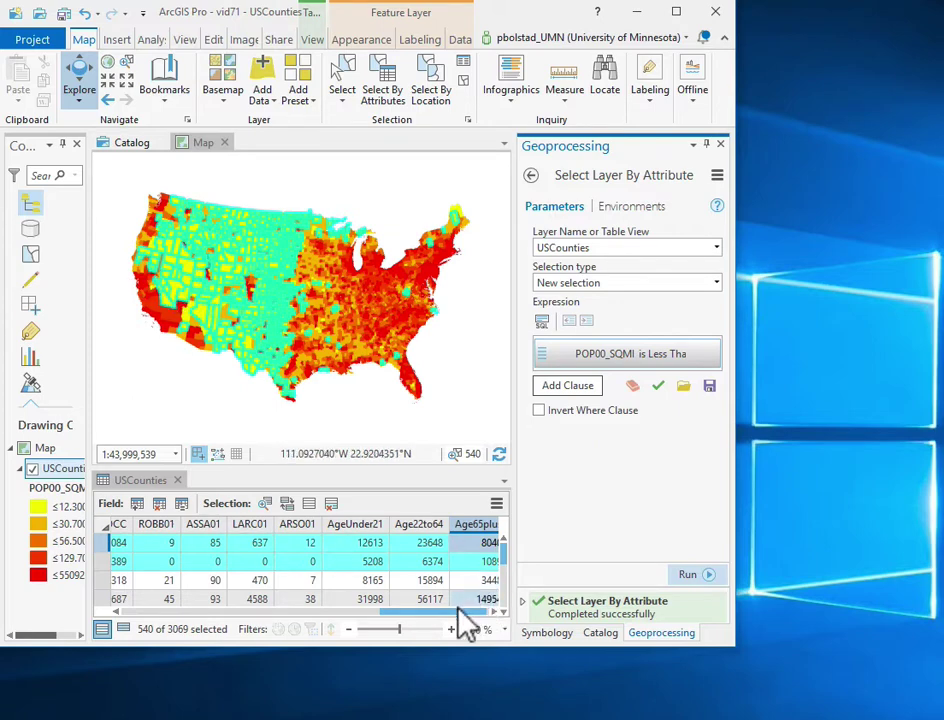
pyautogui.moveTo(459, 612); pyautogui.dragTo(492, 616)
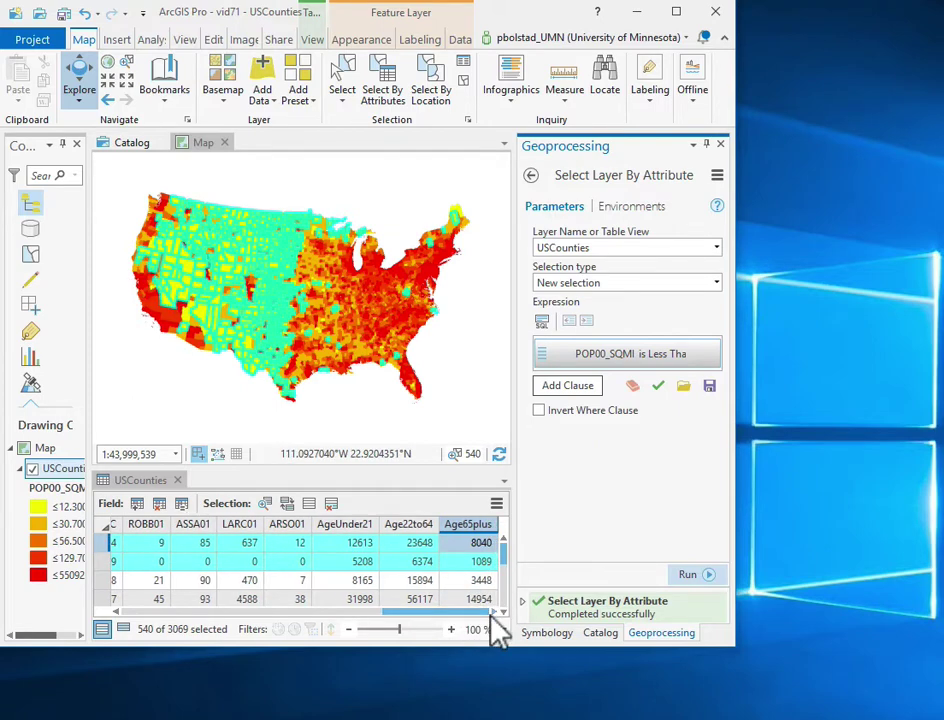
# - Add a new field named Popden with the Text data type
pyautogui.click(139, 506)
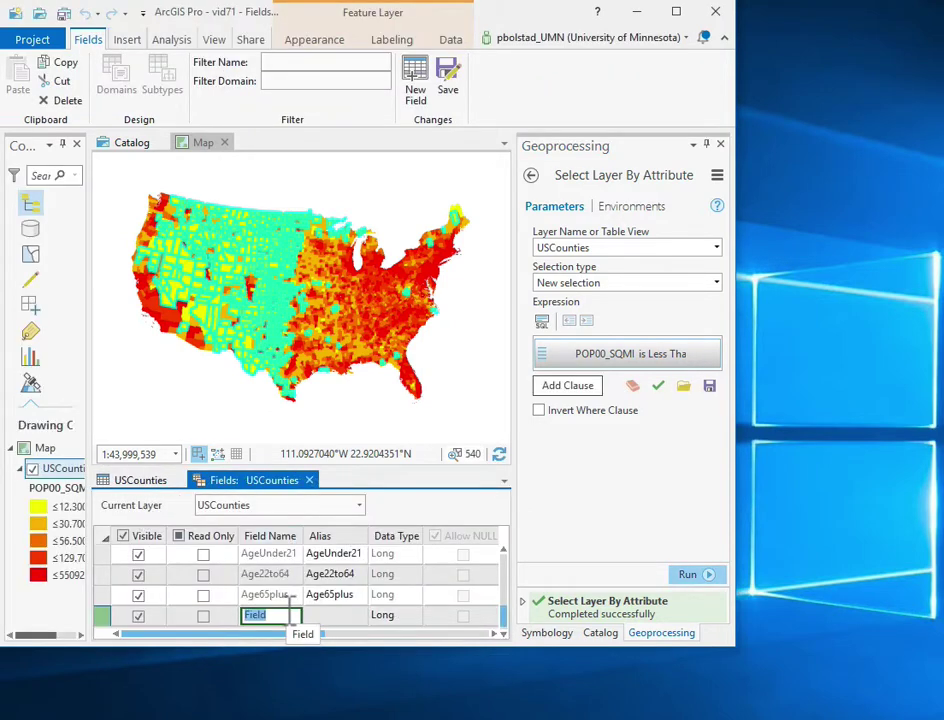
pyautogui.write('Popden')
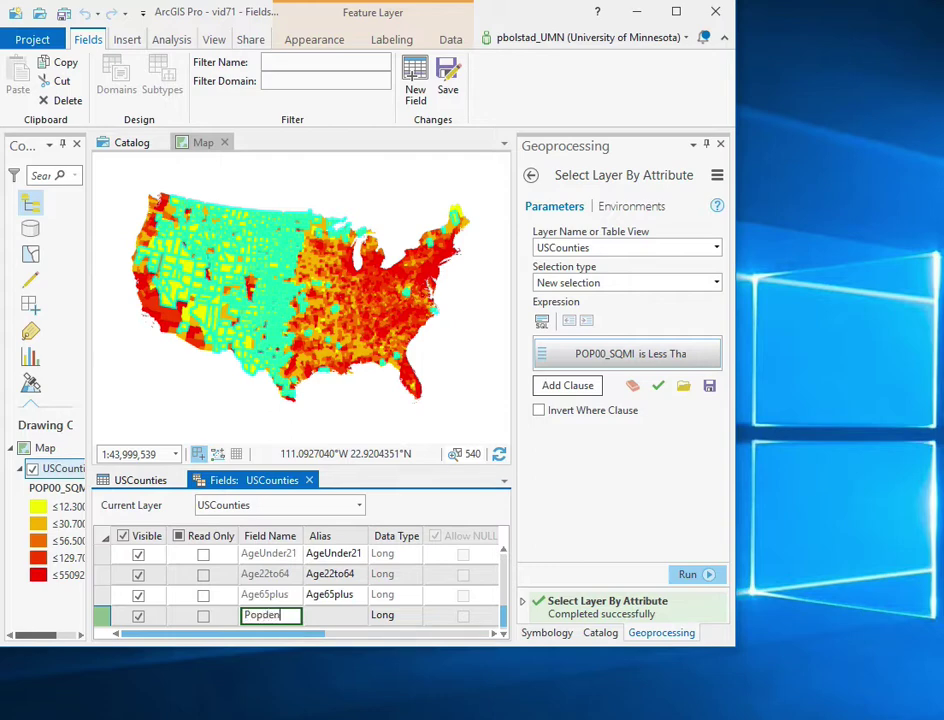
pyautogui.moveTo(289, 633); pyautogui.dragTo(347, 636)
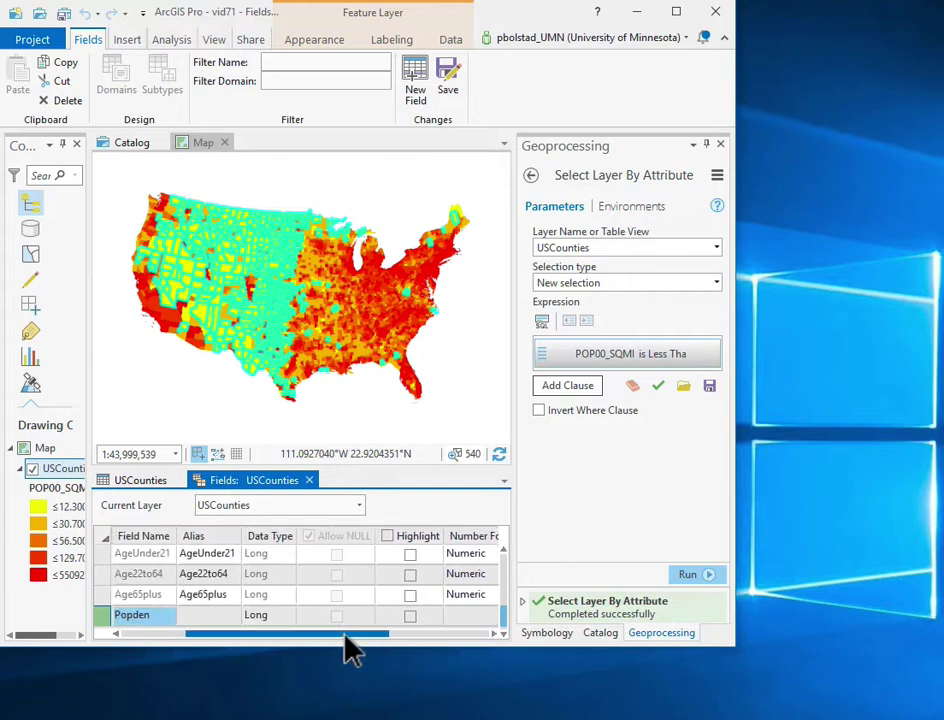
pyautogui.click(286, 616)
pyautogui.click(287, 617)
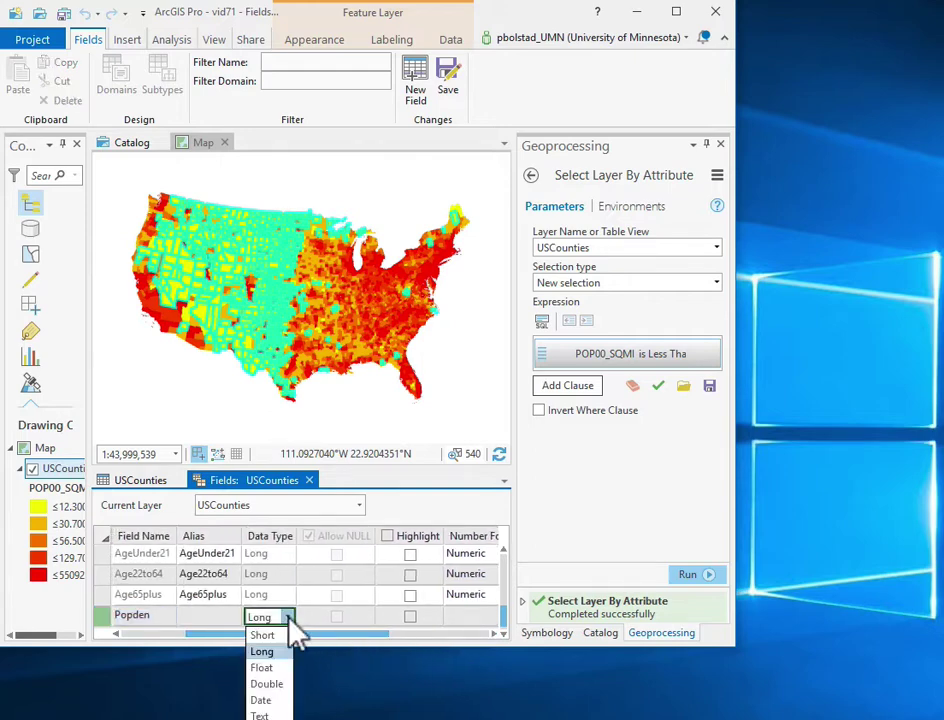
pyautogui.click(268, 714)
# - Give Popden a length of 10, save the field, and return to the attribute table
pyautogui.moveTo(369, 634); pyautogui.dragTo(569, 645)
pyautogui.click(476, 616)
pyautogui.write('10')
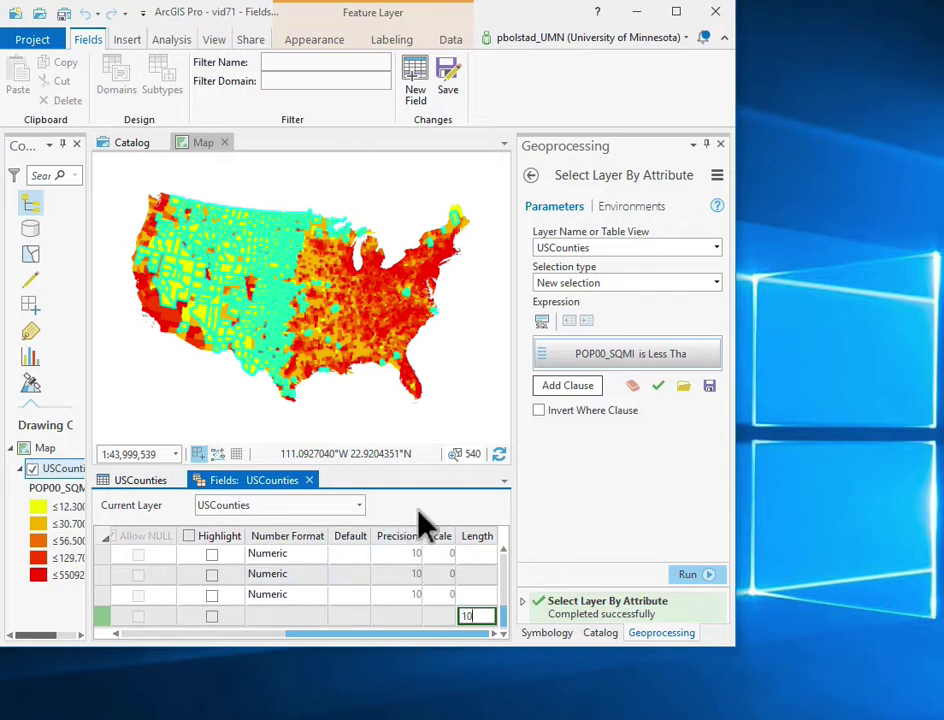
pyautogui.moveTo(352, 648); pyautogui.dragTo(270, 640)
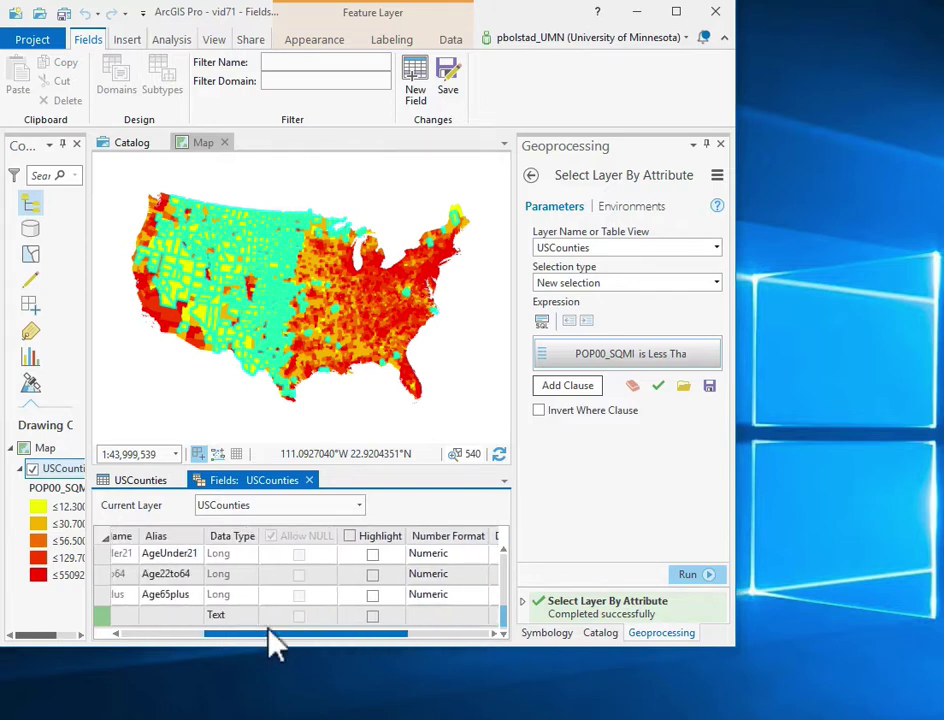
pyautogui.click(449, 86)
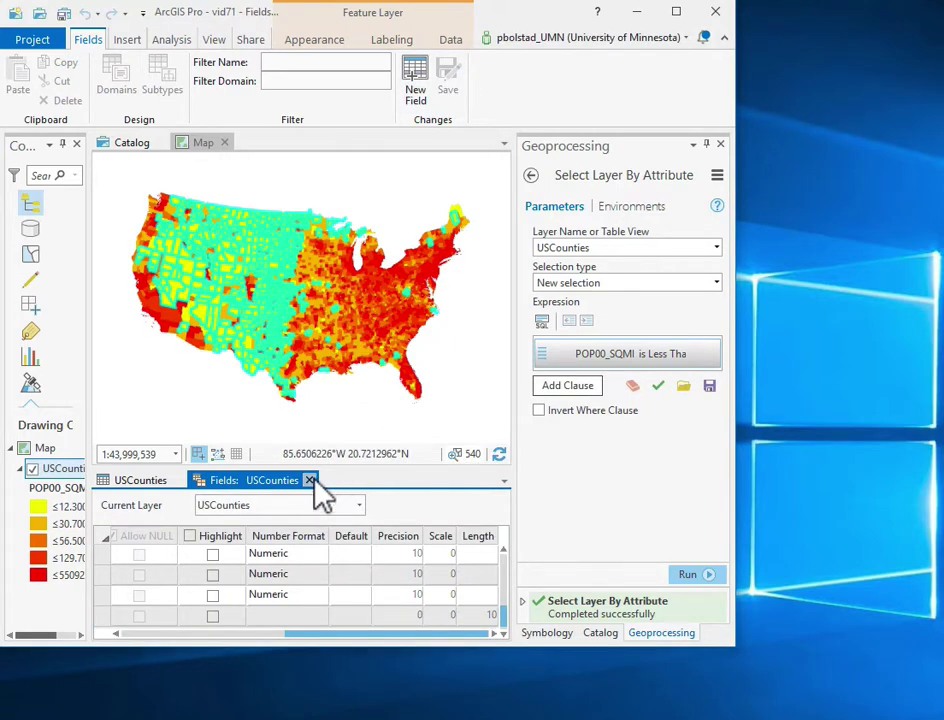
pyautogui.click(310, 481)
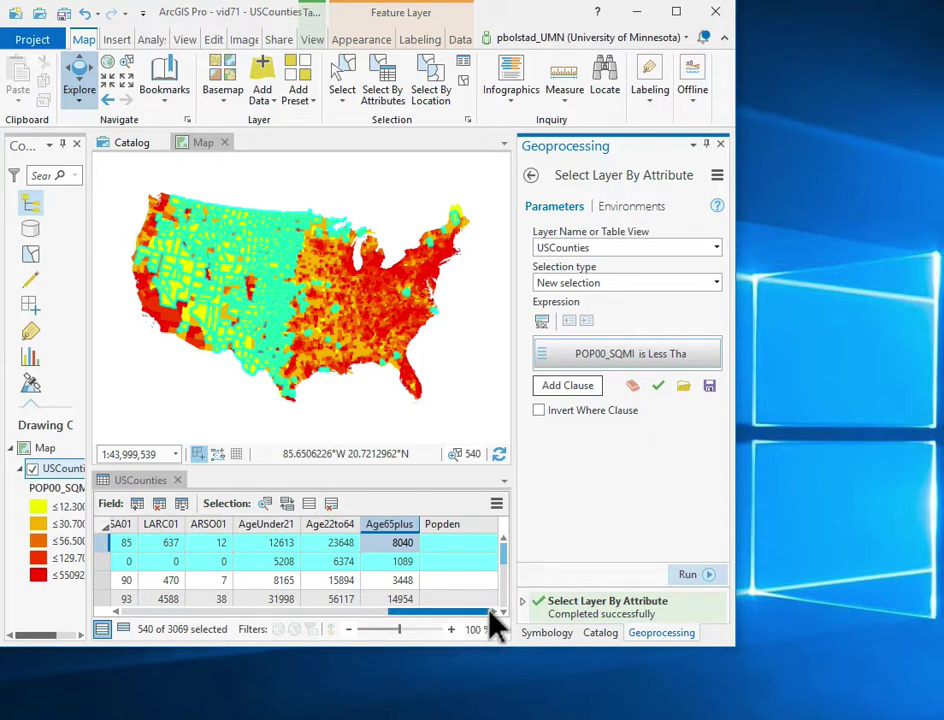
# - Calculate Popden as "Low" for the 540 selected counties, then clear the selection
pyautogui.rightClick(458, 538)
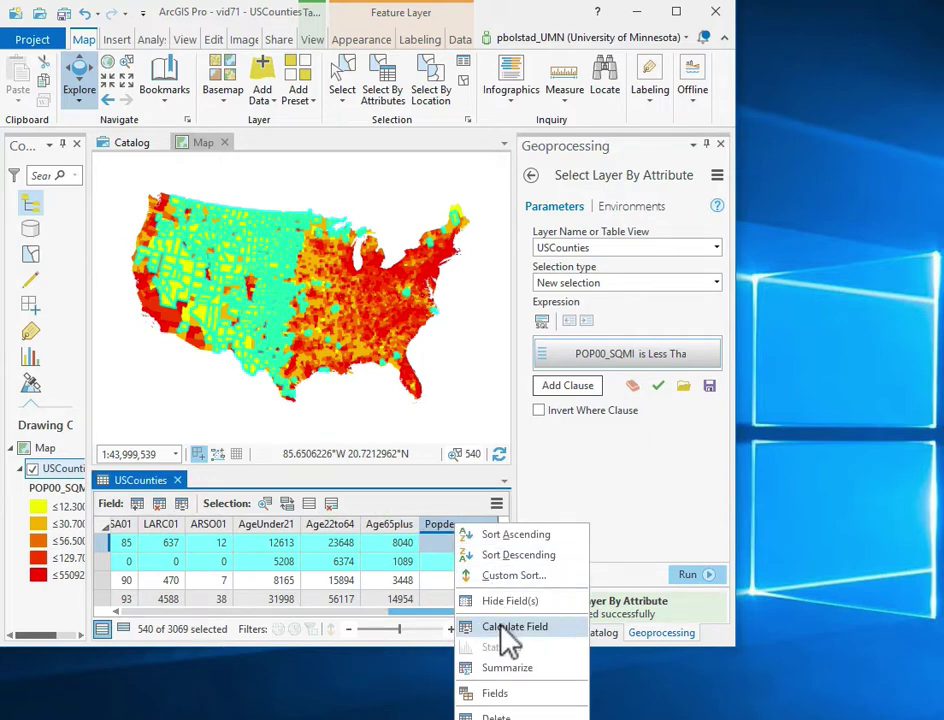
pyautogui.click(512, 627)
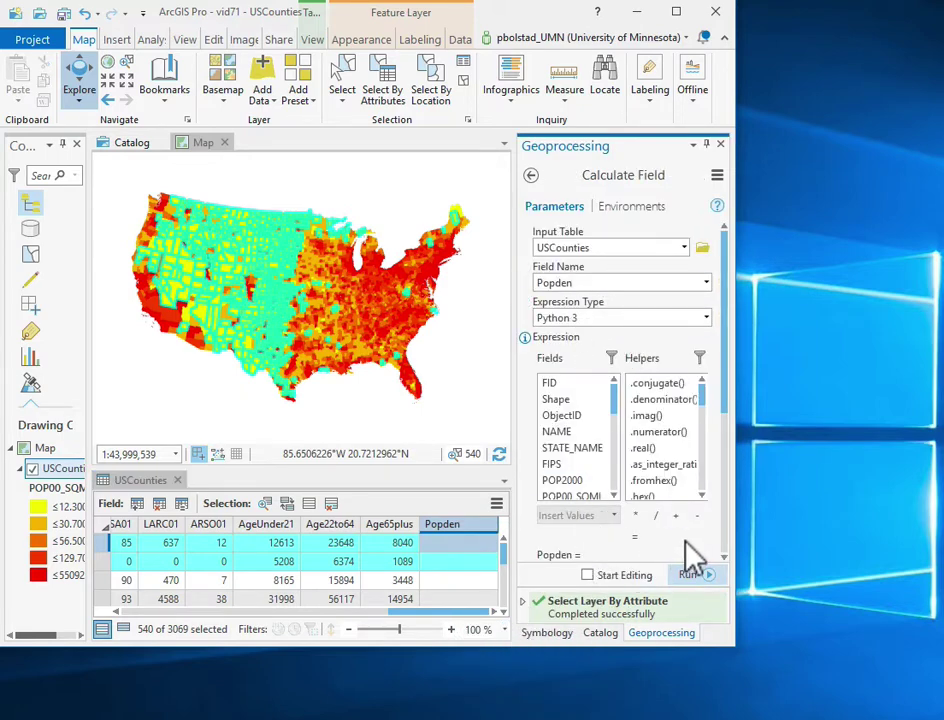
pyautogui.moveTo(727, 405); pyautogui.dragTo(727, 565)
pyautogui.click(575, 316)
pyautogui.write('"Low')
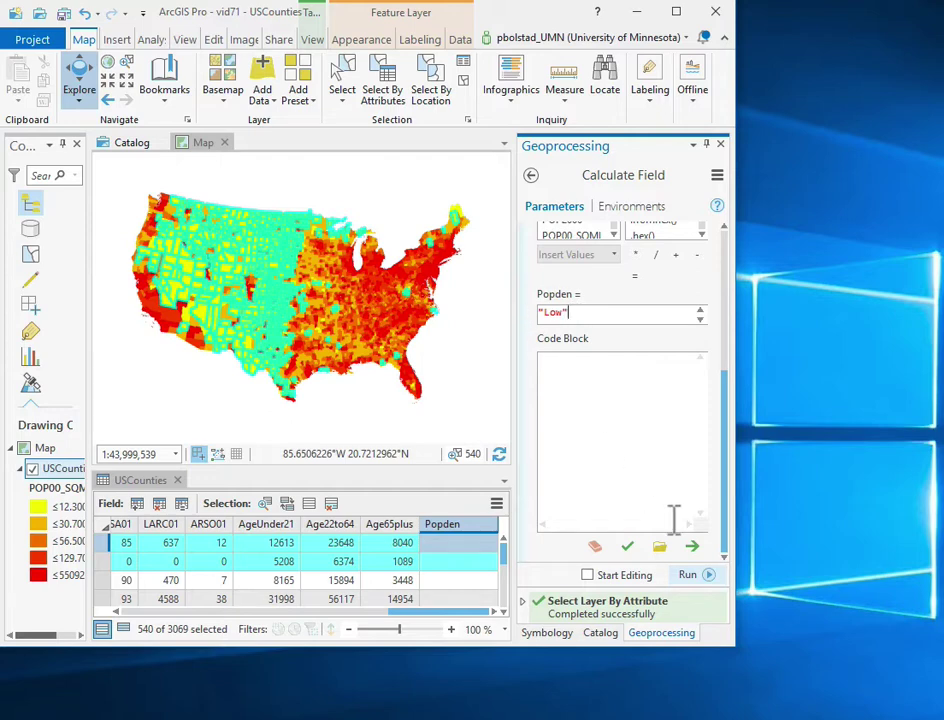
pyautogui.click(705, 574)
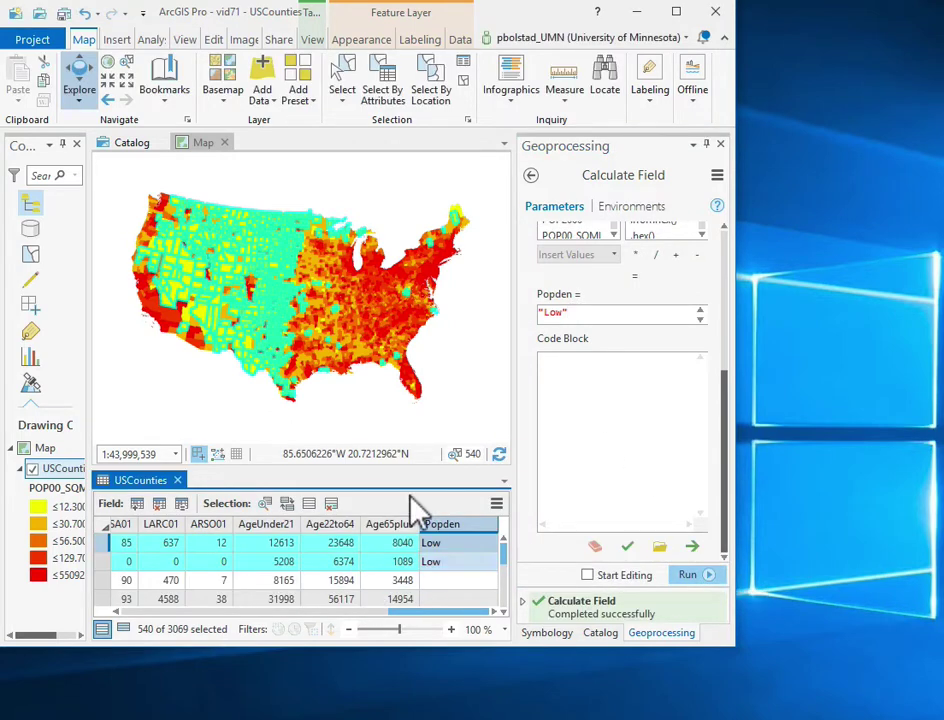
pyautogui.click(463, 80)
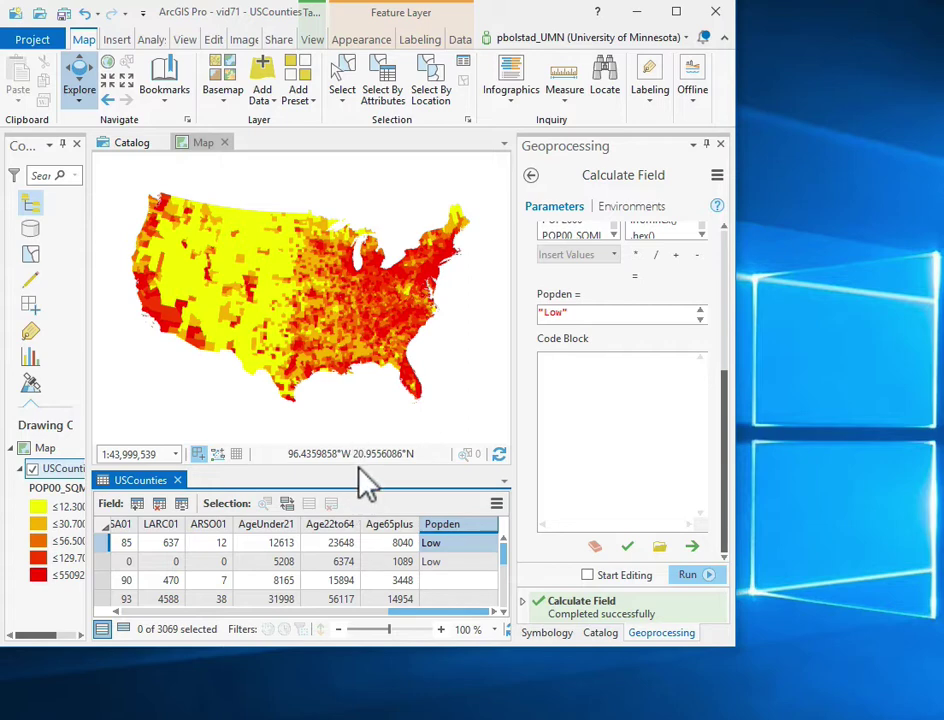
pyautogui.moveTo(358, 468); pyautogui.dragTo(372, 386)
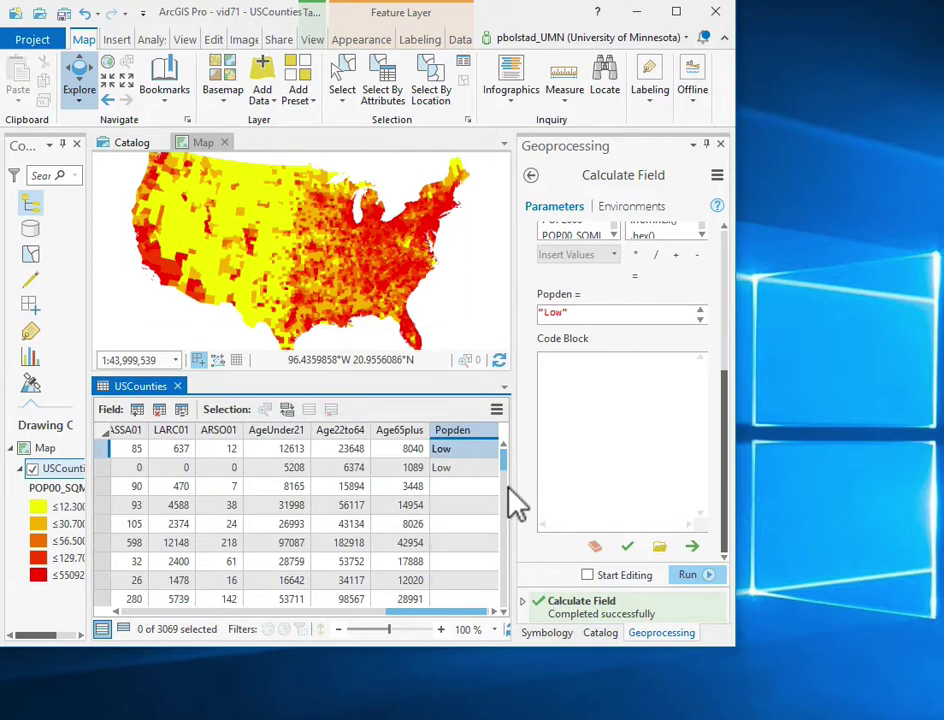
pyautogui.moveTo(506, 478); pyautogui.dragTo(512, 448)
pyautogui.moveTo(424, 448); pyautogui.dragTo(427, 456)
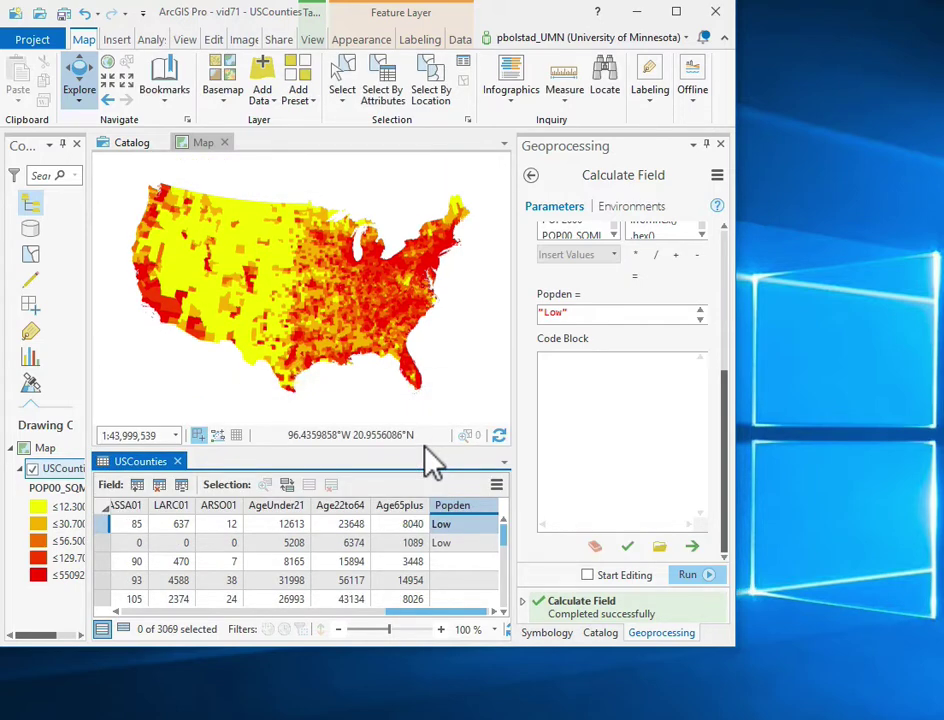
# - Reopen Select By Attributes and add the clause POP00_SQMI is Greater Than 10
pyautogui.click(531, 176)
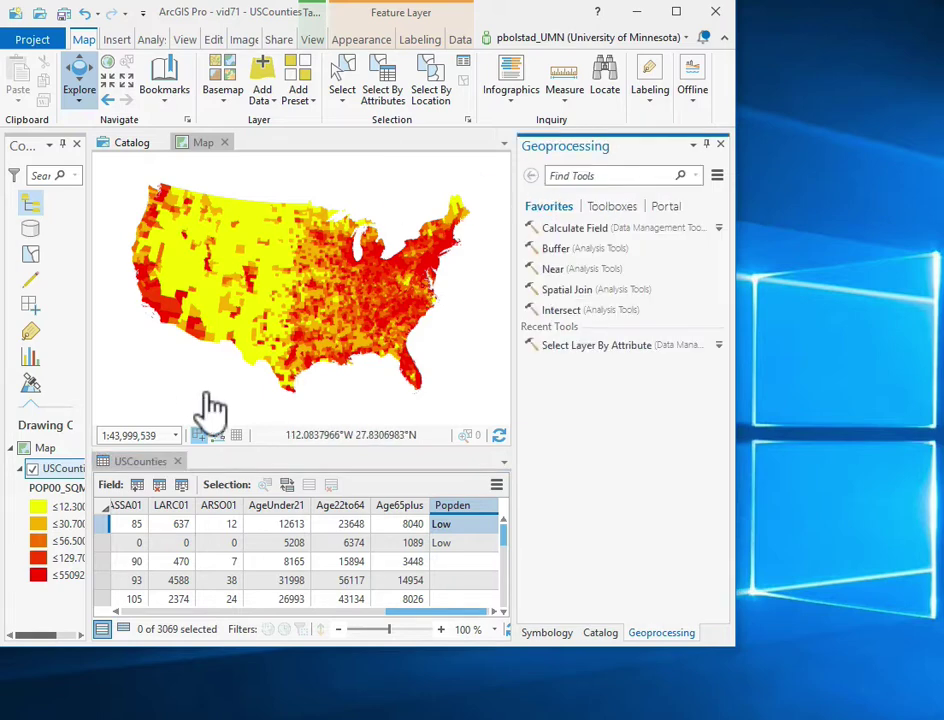
pyautogui.click(381, 64)
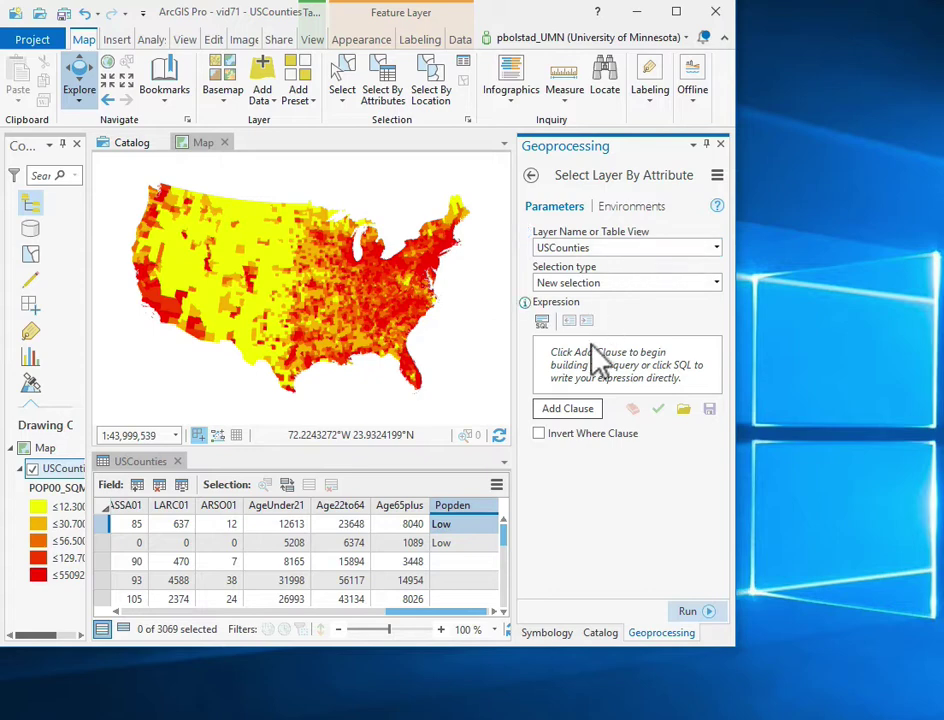
pyautogui.click(584, 412)
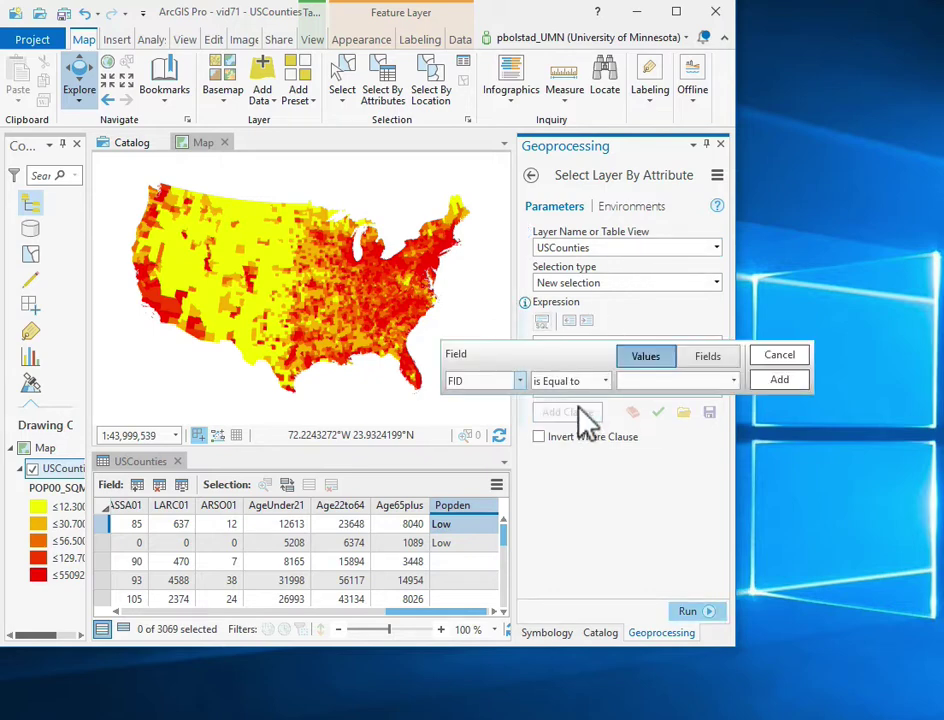
pyautogui.click(519, 383)
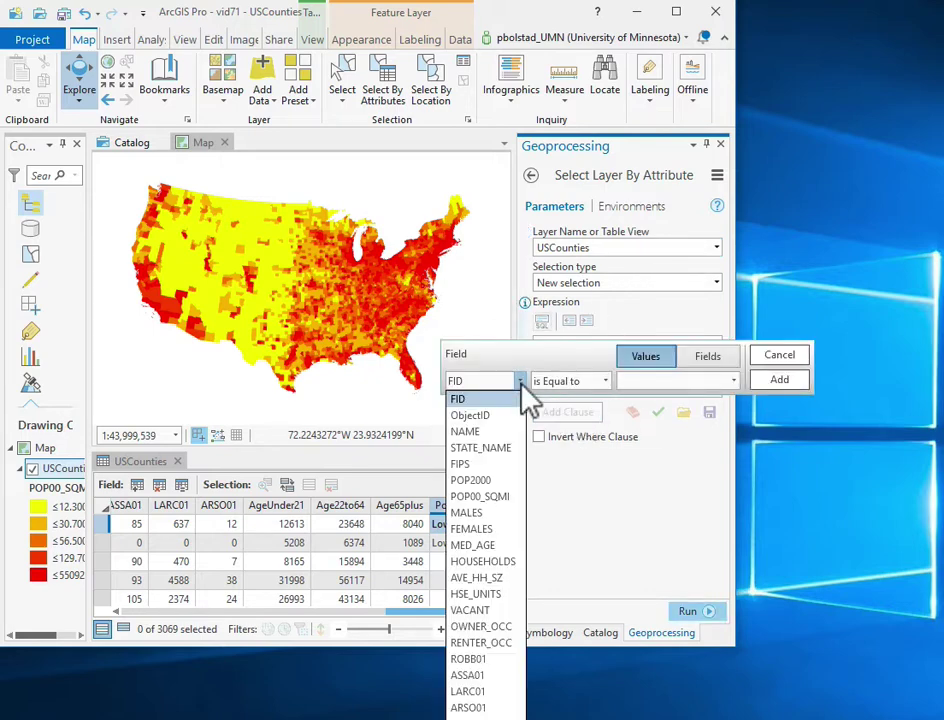
pyautogui.click(494, 498)
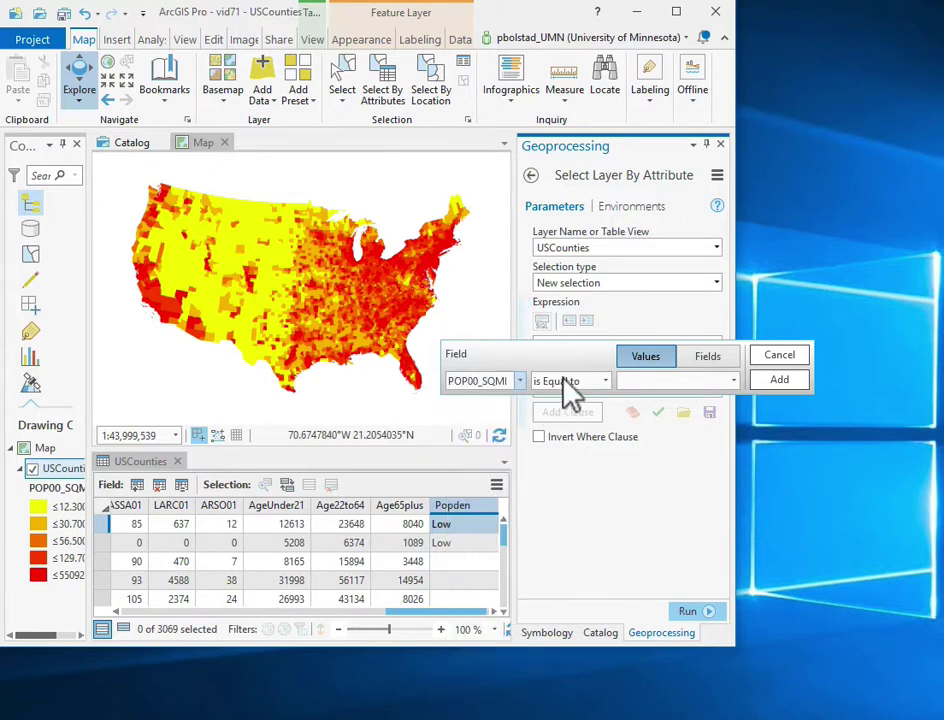
pyautogui.click(600, 385)
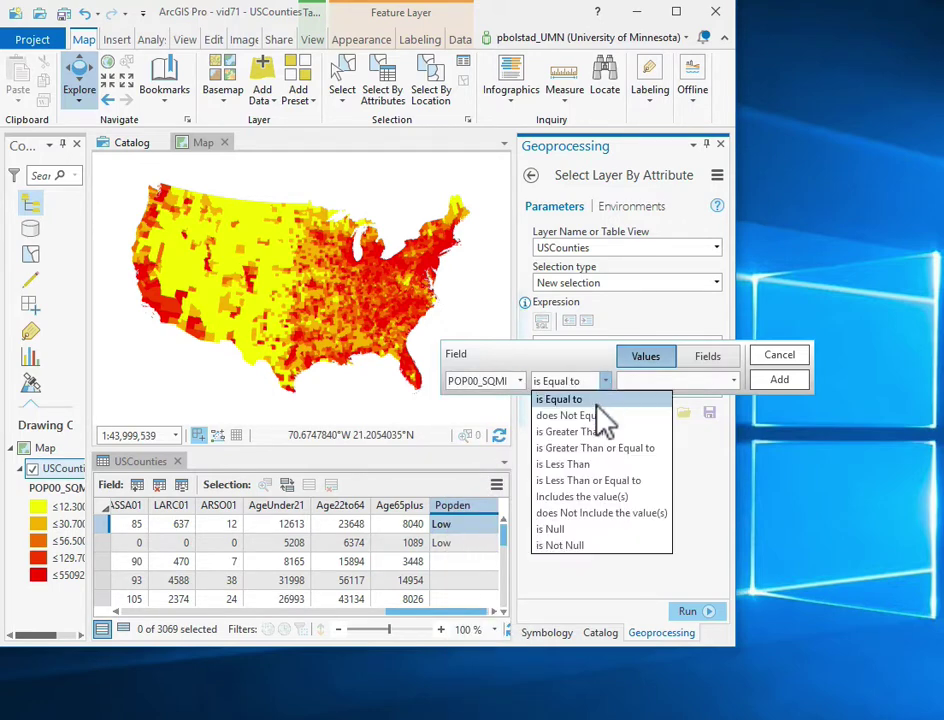
pyautogui.click(594, 431)
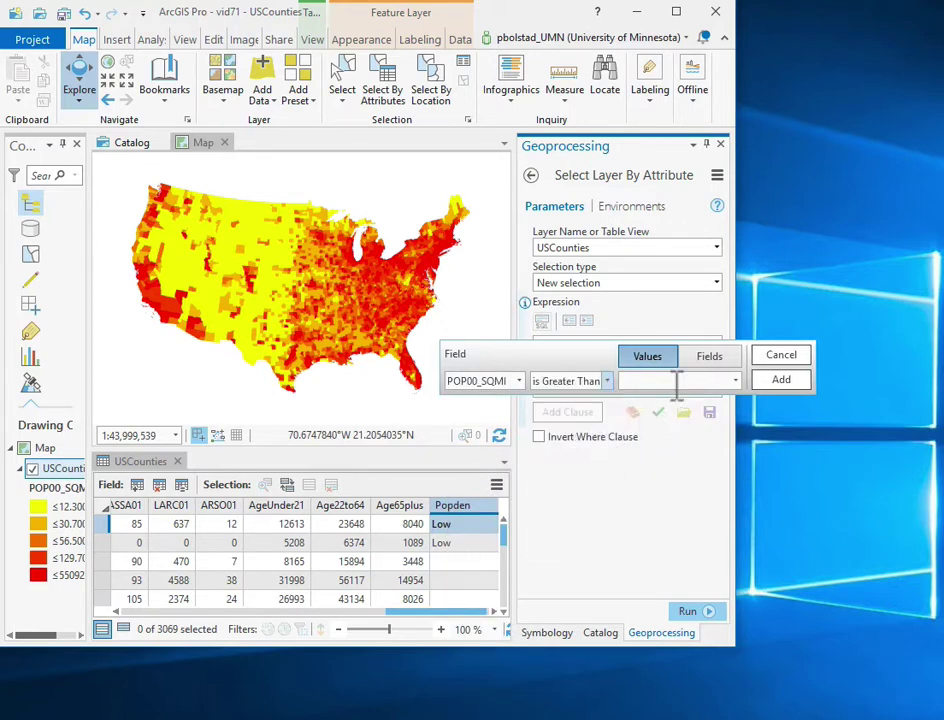
pyautogui.click(677, 381)
pyautogui.write('10')
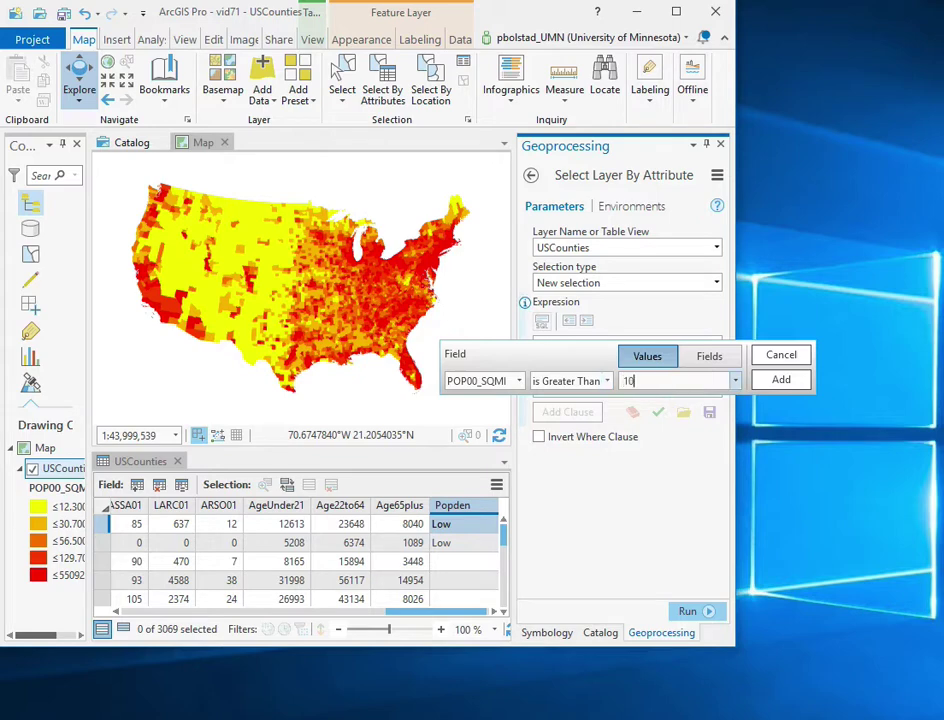
pyautogui.click(784, 383)
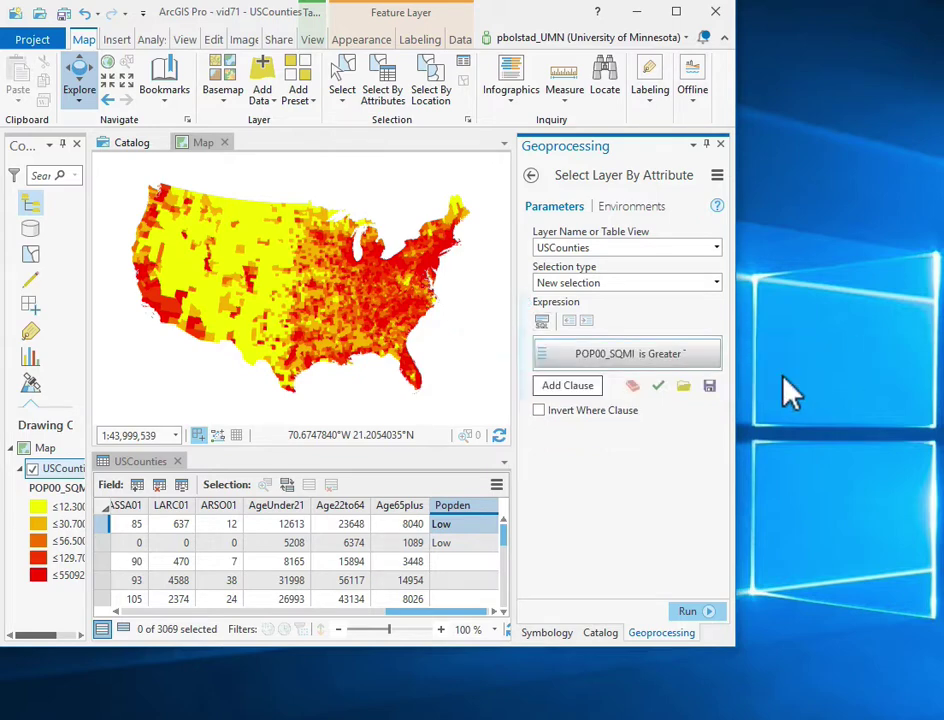
# - Add a second clause, And POP00_SQMI is Less Than 3000, and widen the tool pane
pyautogui.click(570, 388)
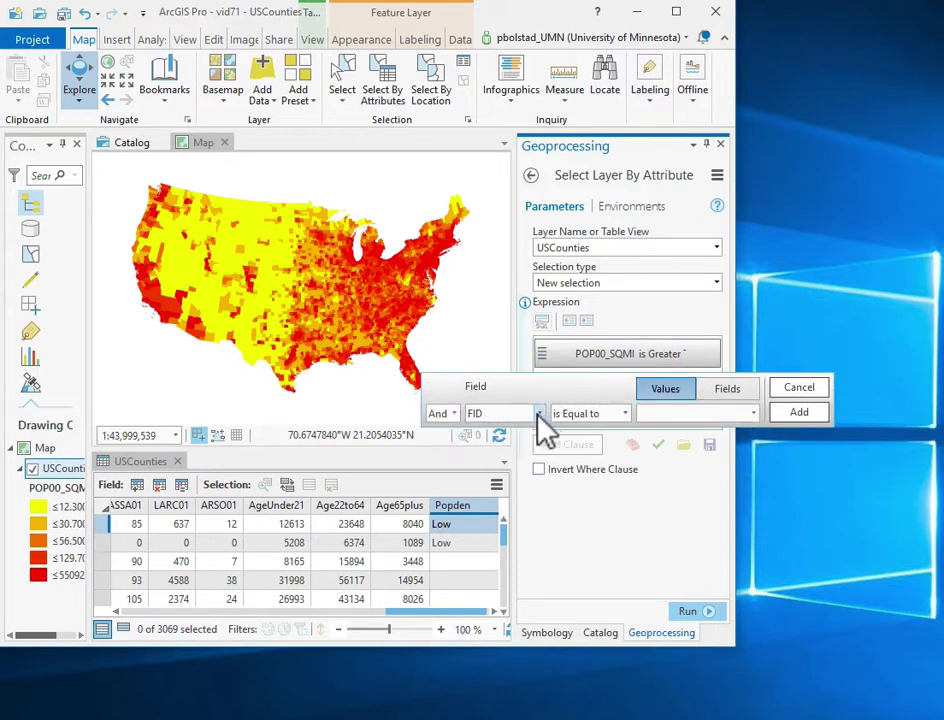
pyautogui.click(540, 414)
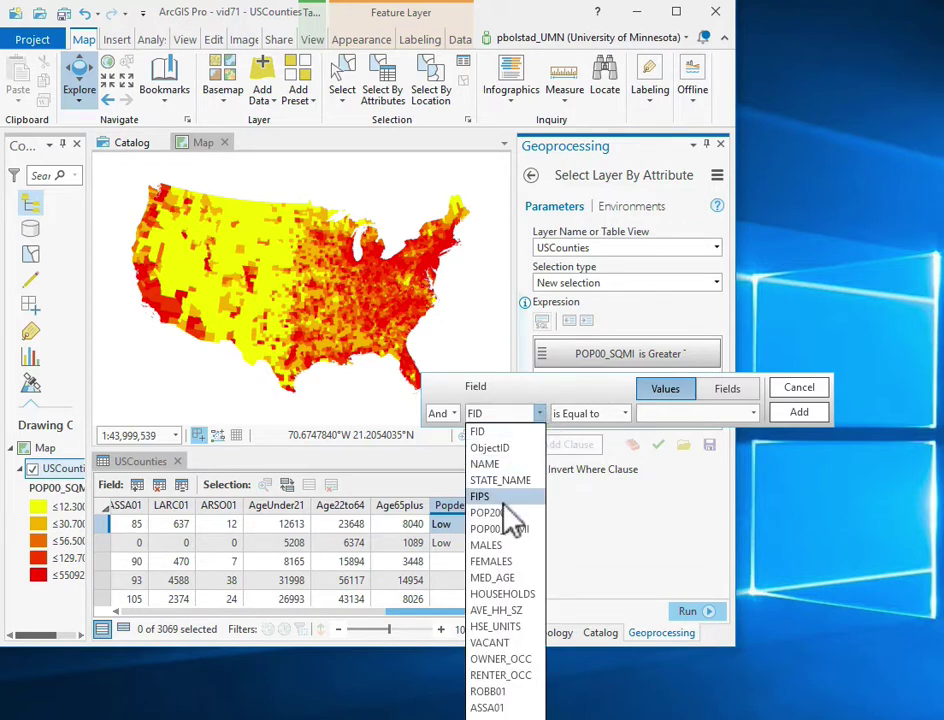
pyautogui.click(510, 529)
pyautogui.click(630, 415)
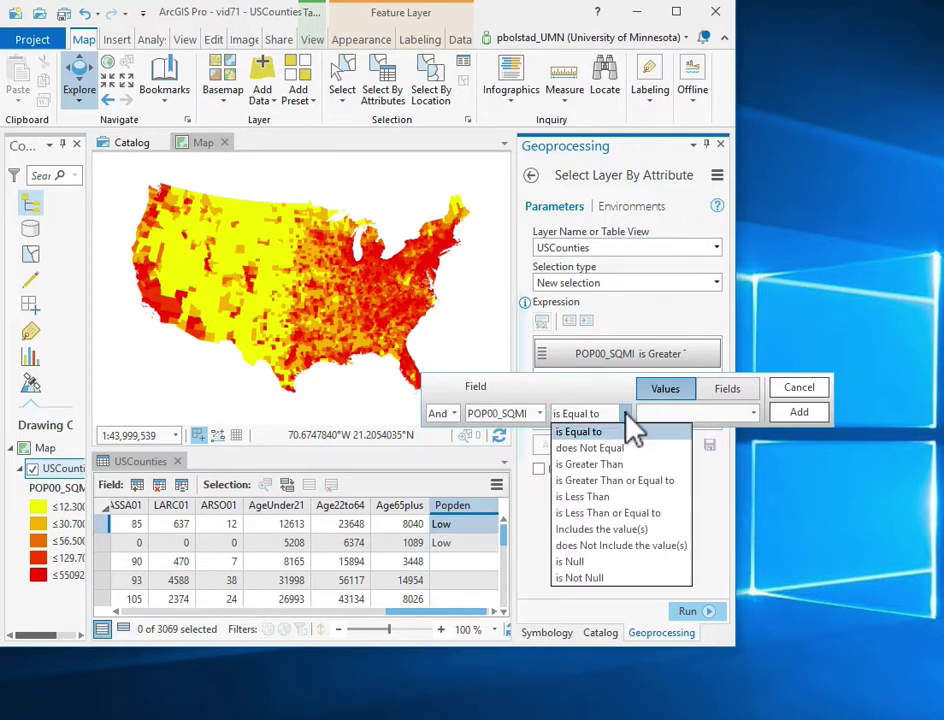
pyautogui.click(608, 498)
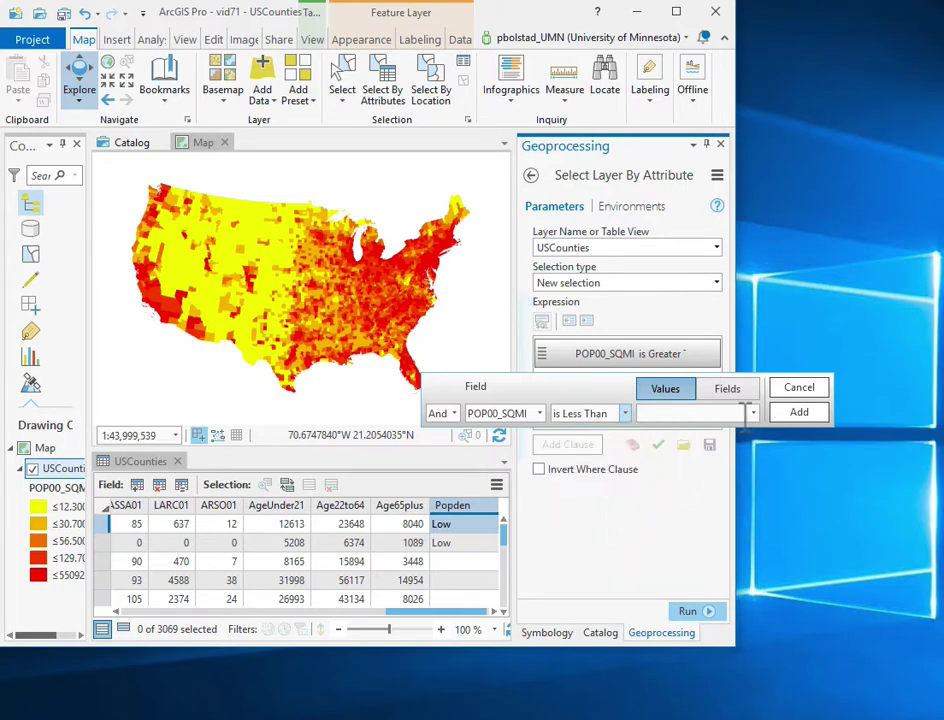
pyautogui.click(753, 418)
pyautogui.click(728, 417)
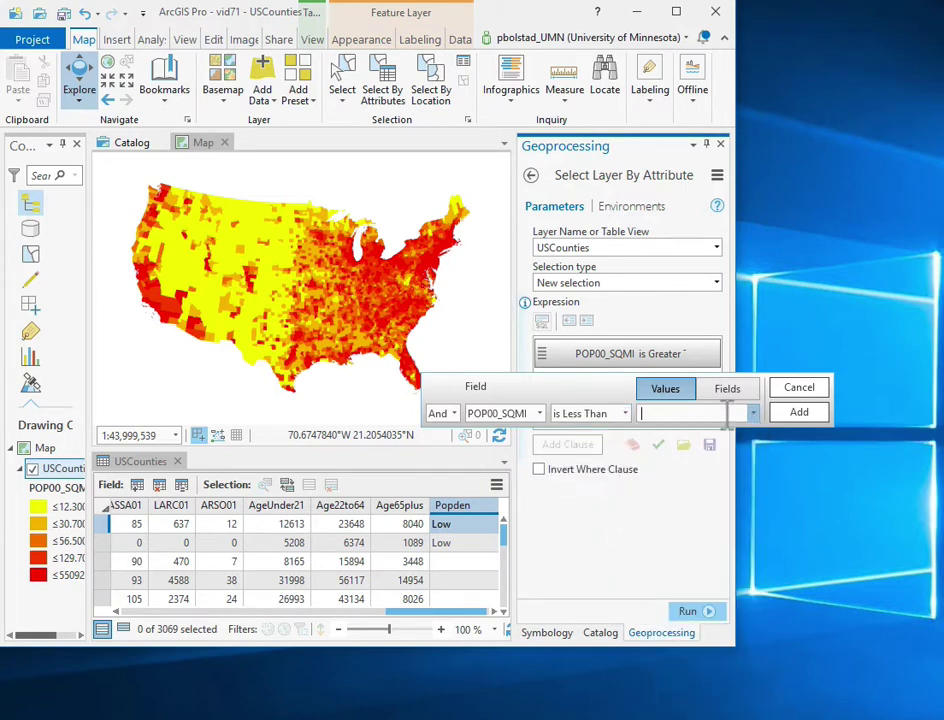
pyautogui.write('3000.0')
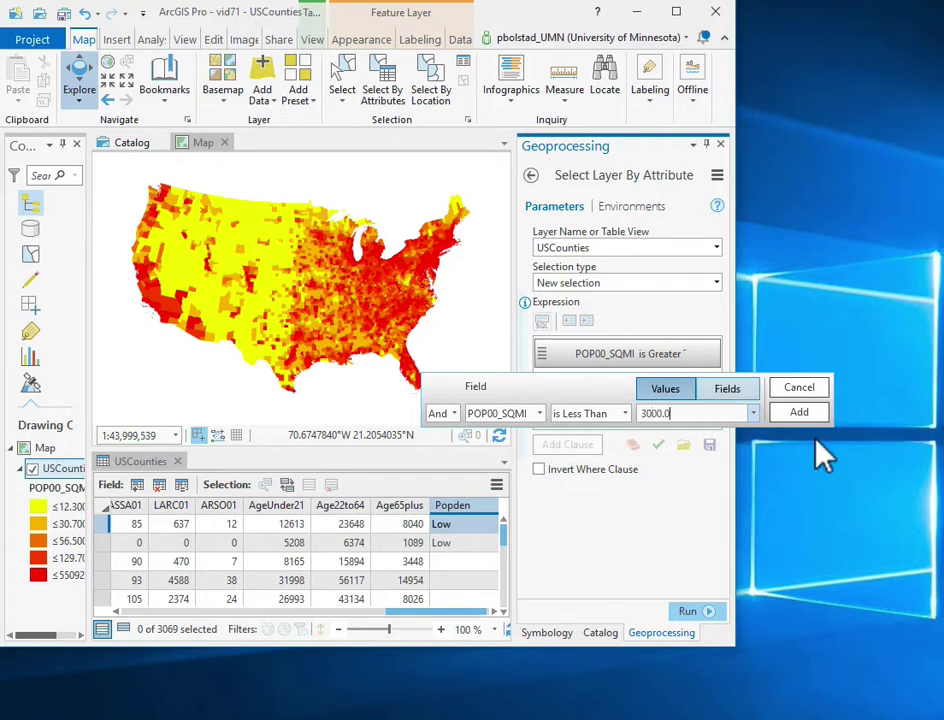
pyautogui.click(800, 411)
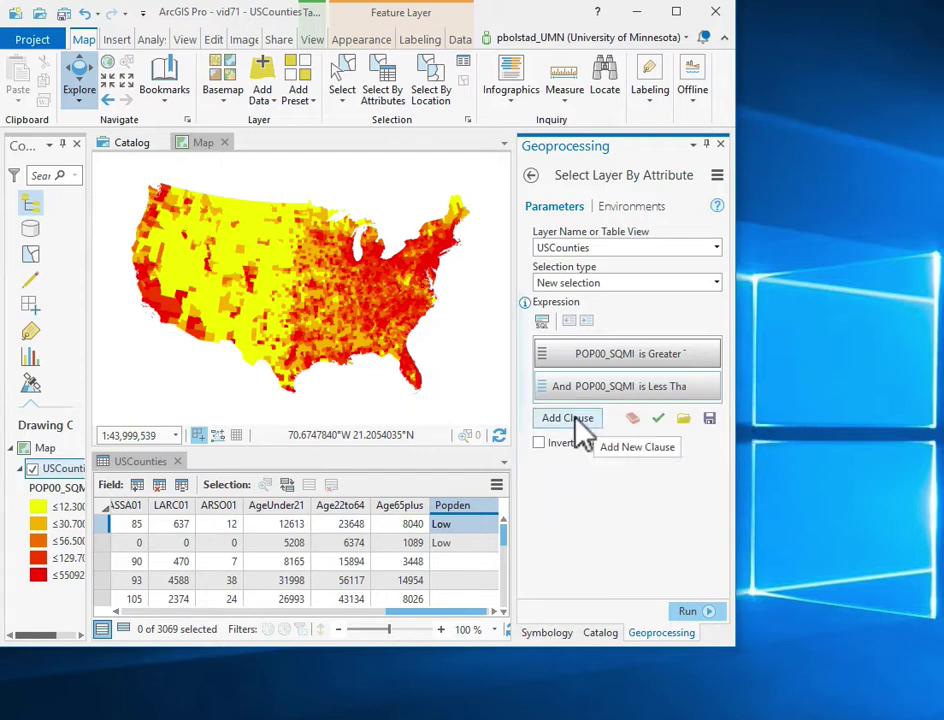
pyautogui.moveTo(510, 341); pyautogui.dragTo(430, 345)
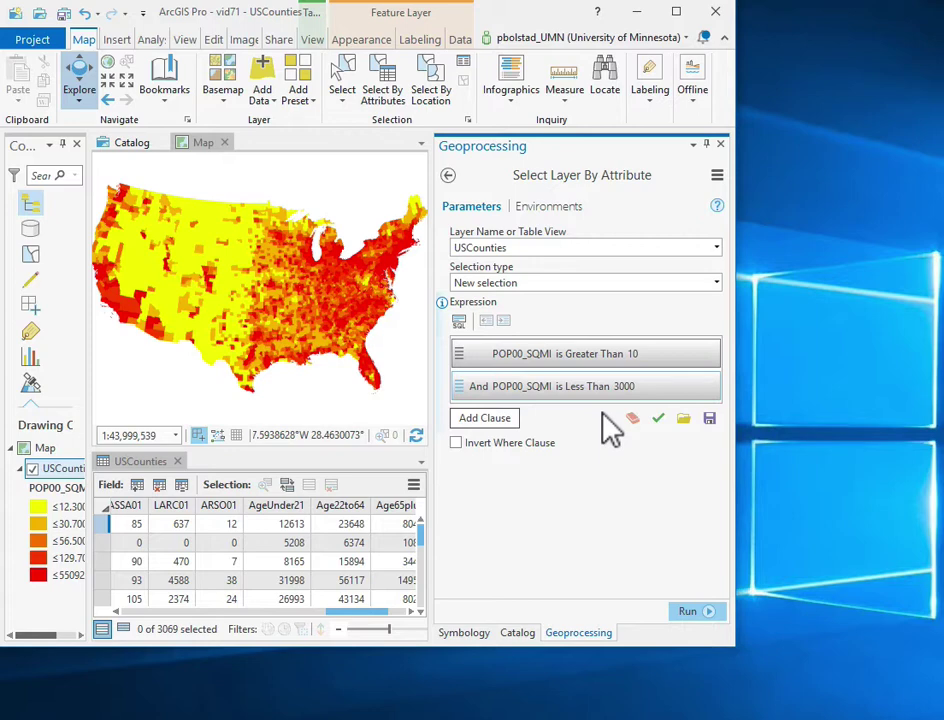
# - Run the two-clause query, selecting 2506 of 3069 counties, and bring up the Popden column options
pyautogui.click(699, 612)
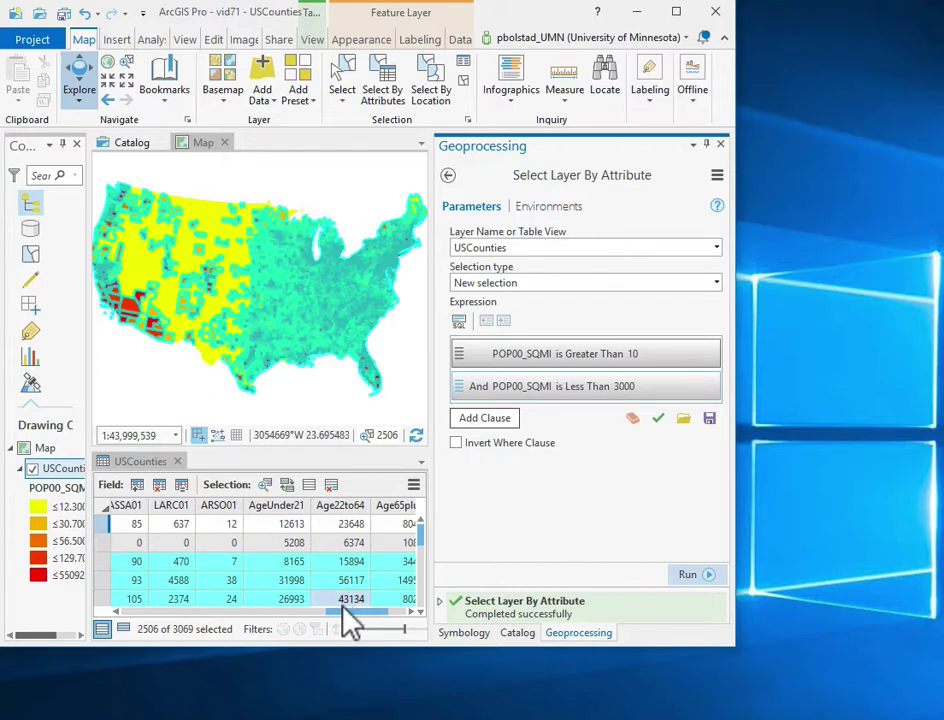
pyautogui.moveTo(358, 612); pyautogui.dragTo(458, 625)
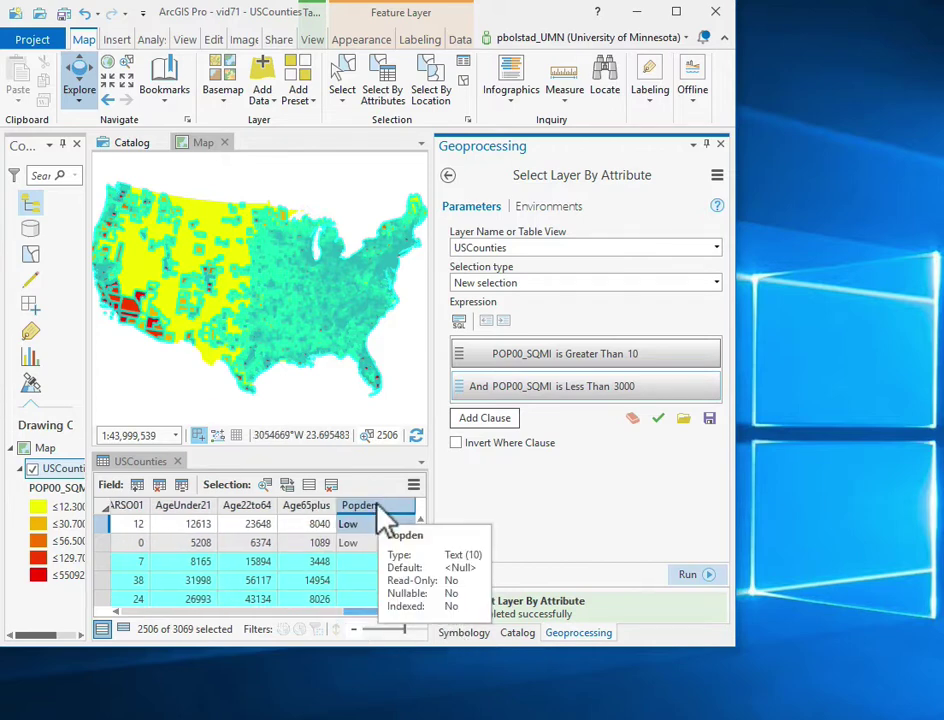
pyautogui.rightClick(380, 510)
# - Open Calculate Field for the Popden column on the 2506 selected counties
pyautogui.click(434, 606)
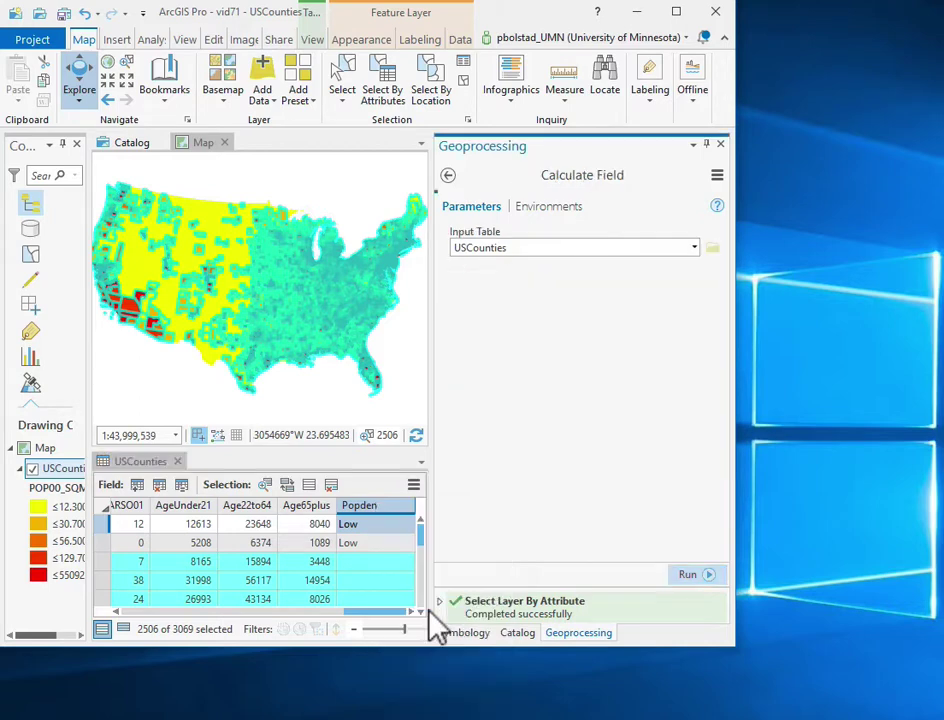